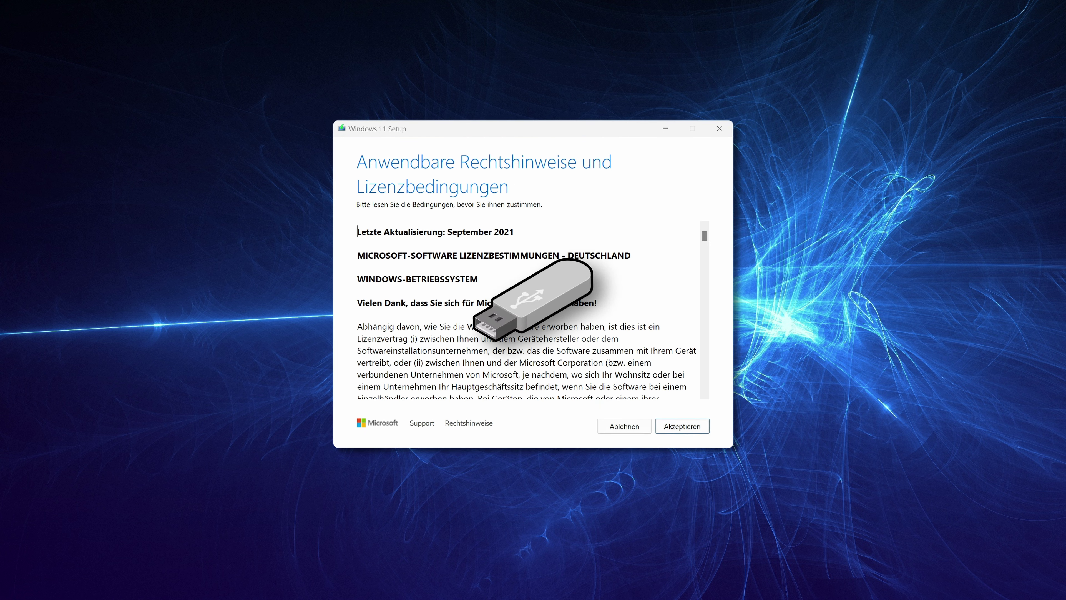
Accept the legal notices and licence terms in Windows 11 Setup.
left_click(682, 428)
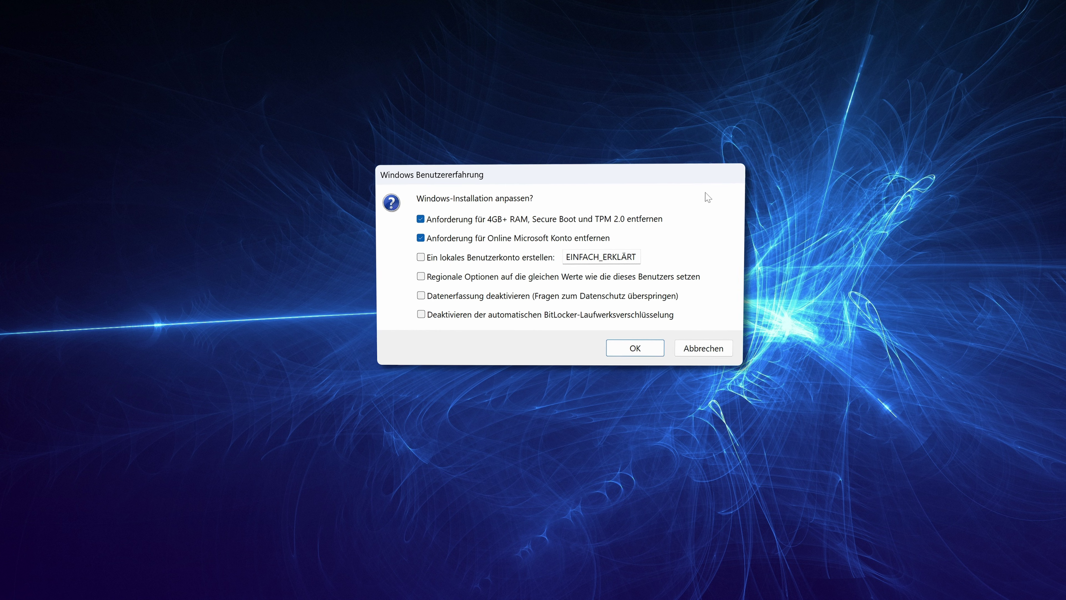
left_click(419, 221)
left_click(419, 221)
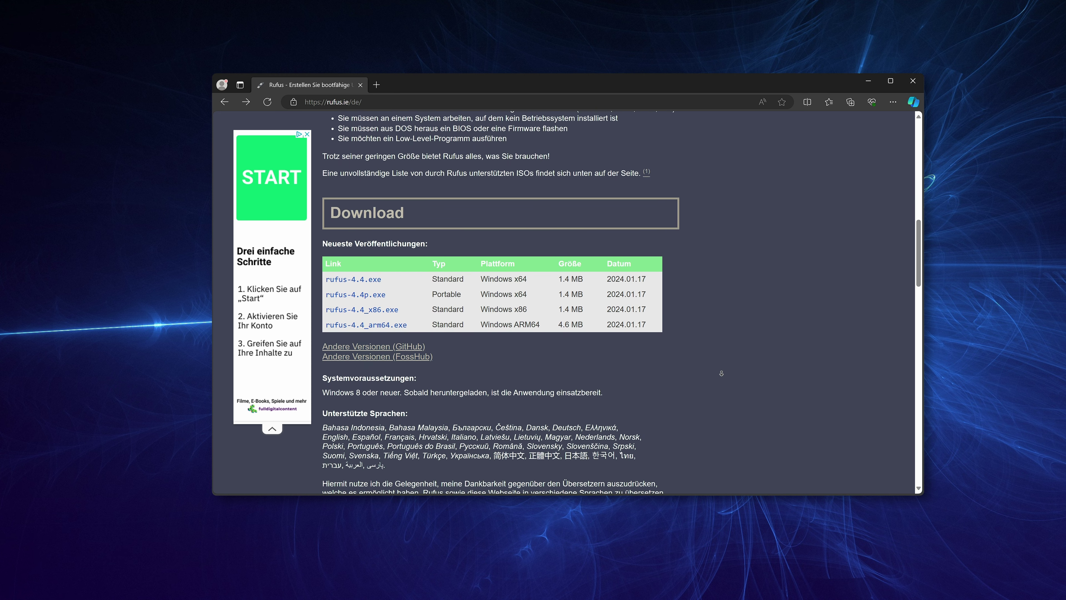
Download rufus-4.4.exe from the Rufus page and launch it, allowing it to check for new versions.
middle_click(722, 374)
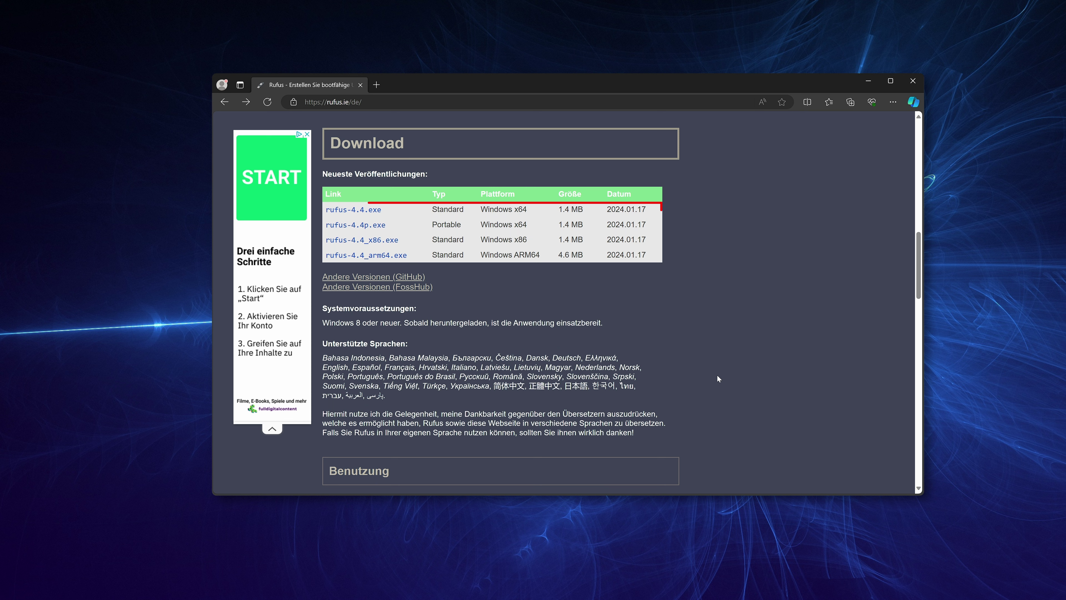
left_click(357, 210)
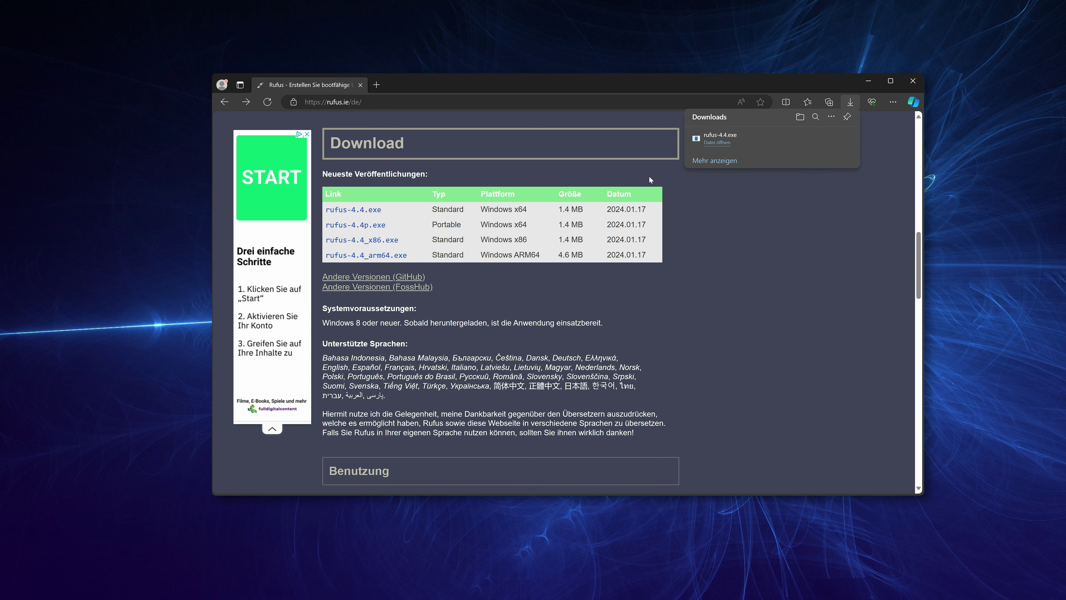
left_click(716, 142)
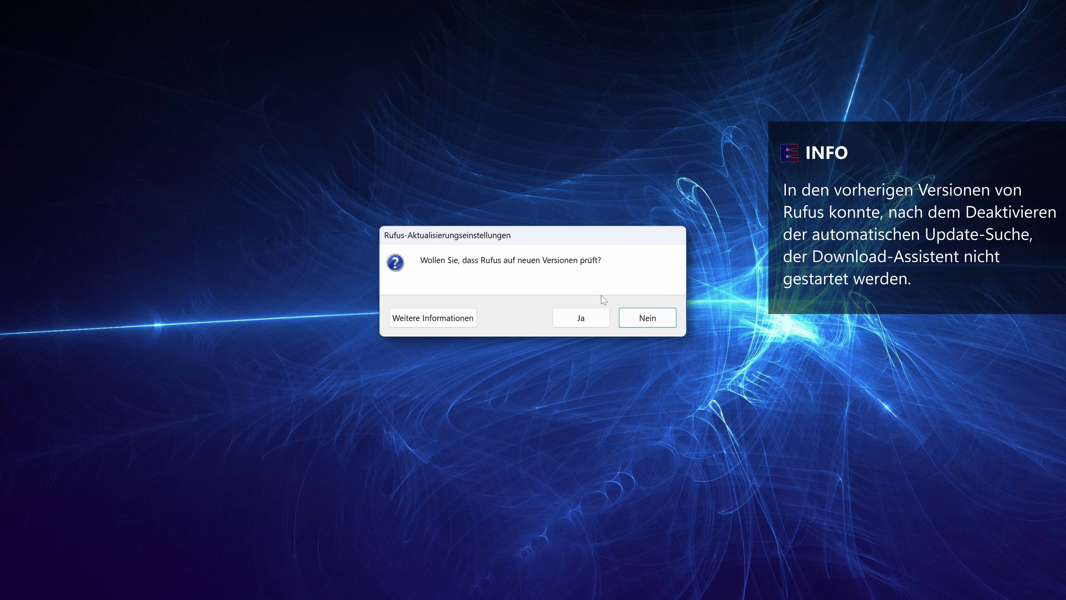
left_click(583, 318)
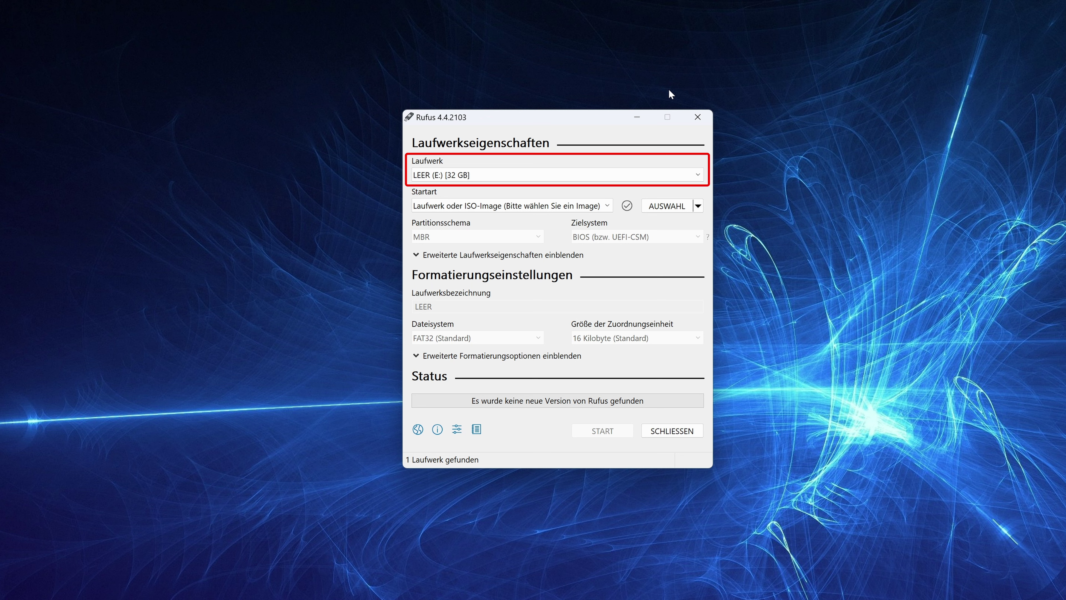
Review the available drives and boot types, keeping LEER (E:) and the drive or ISO image option.
left_click(698, 174)
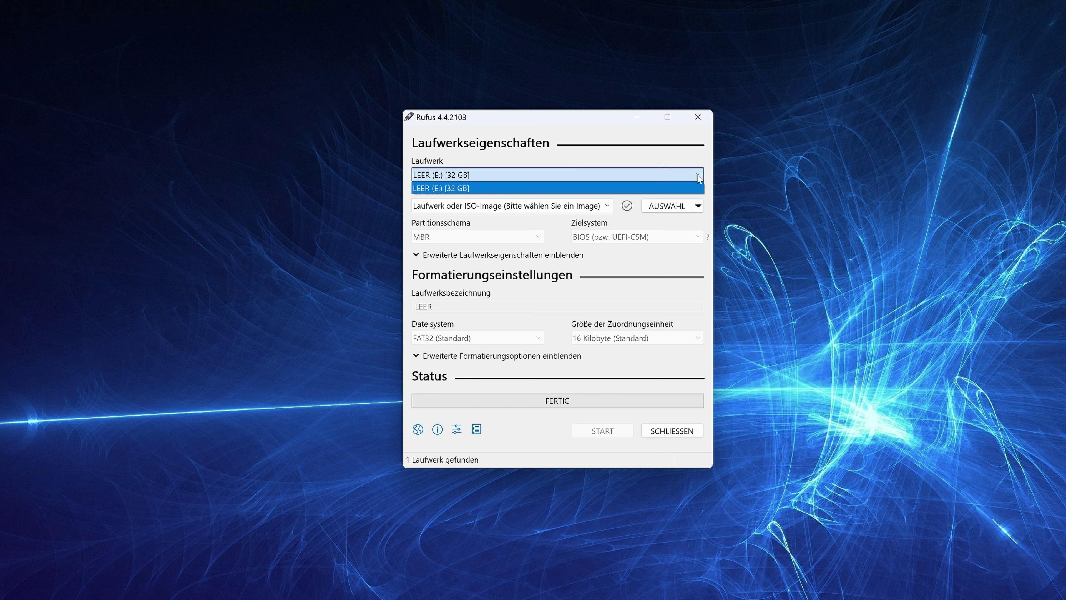
left_click(699, 177)
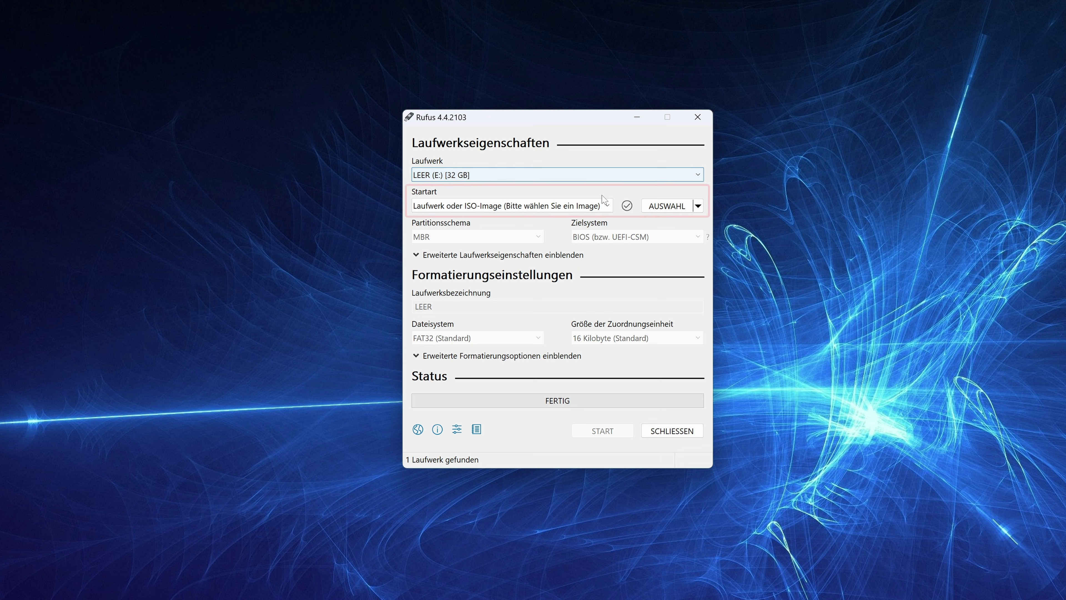
left_click(609, 207)
left_click(609, 207)
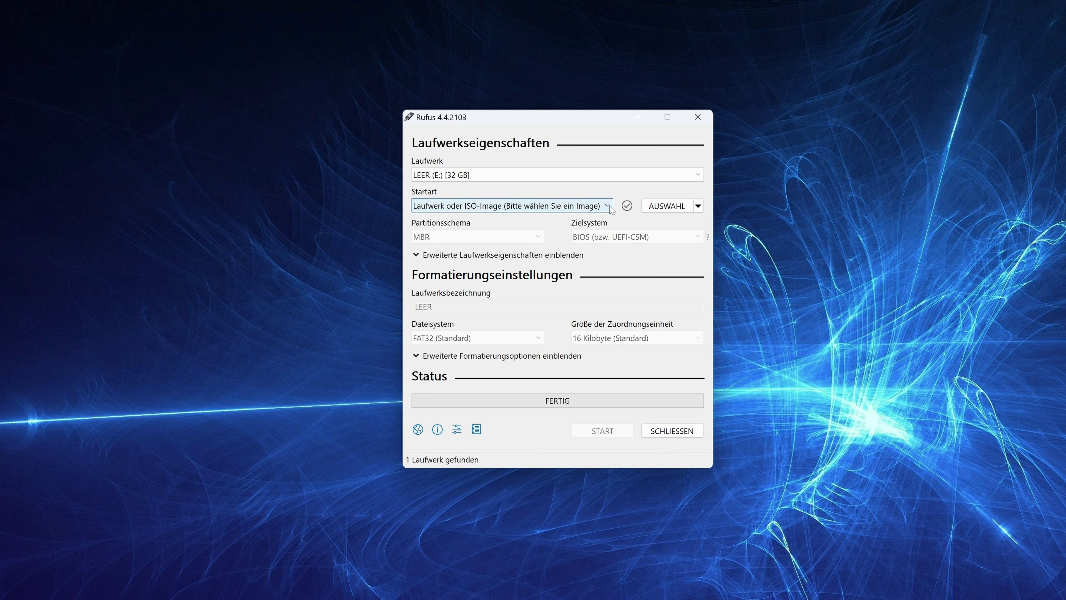
left_click(698, 206)
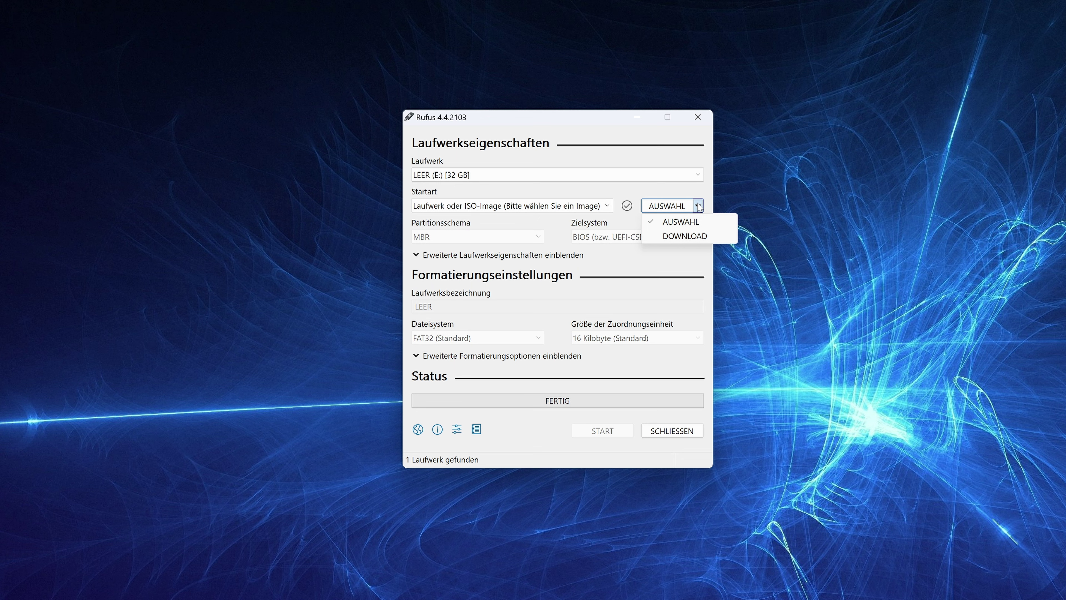
left_click(680, 222)
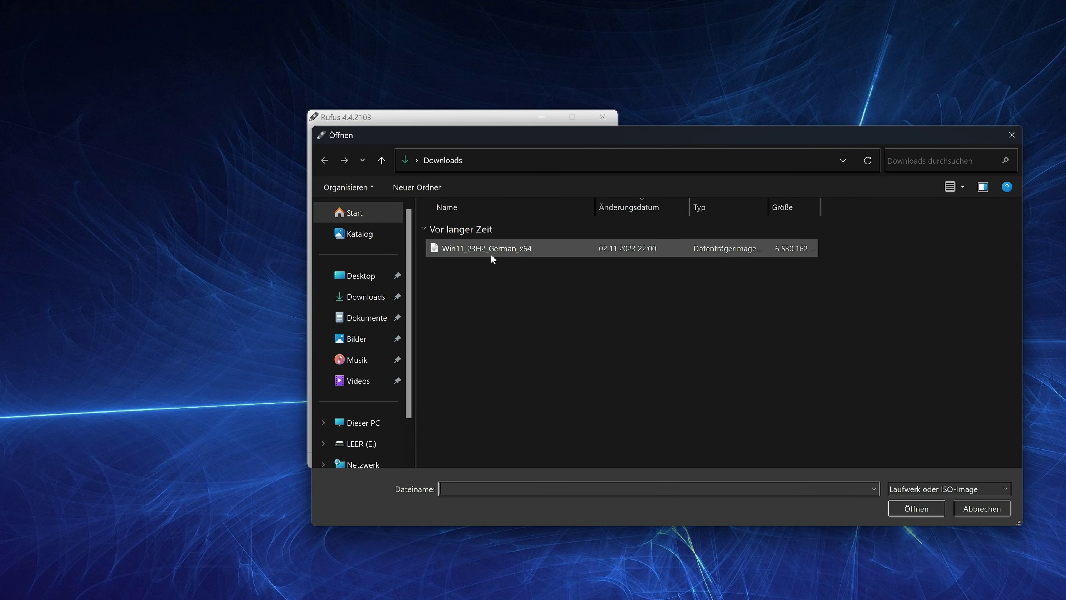
left_click(971, 509)
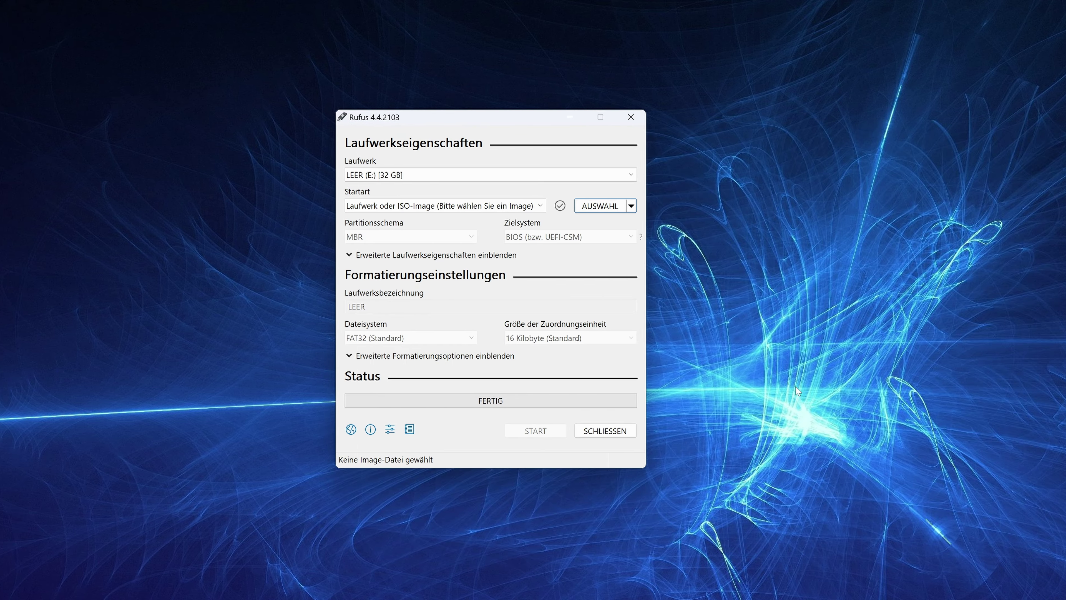
Switch the image source to DOWNLOAD and choose Windows 11 as the version of the ISO image.
left_click(631, 205)
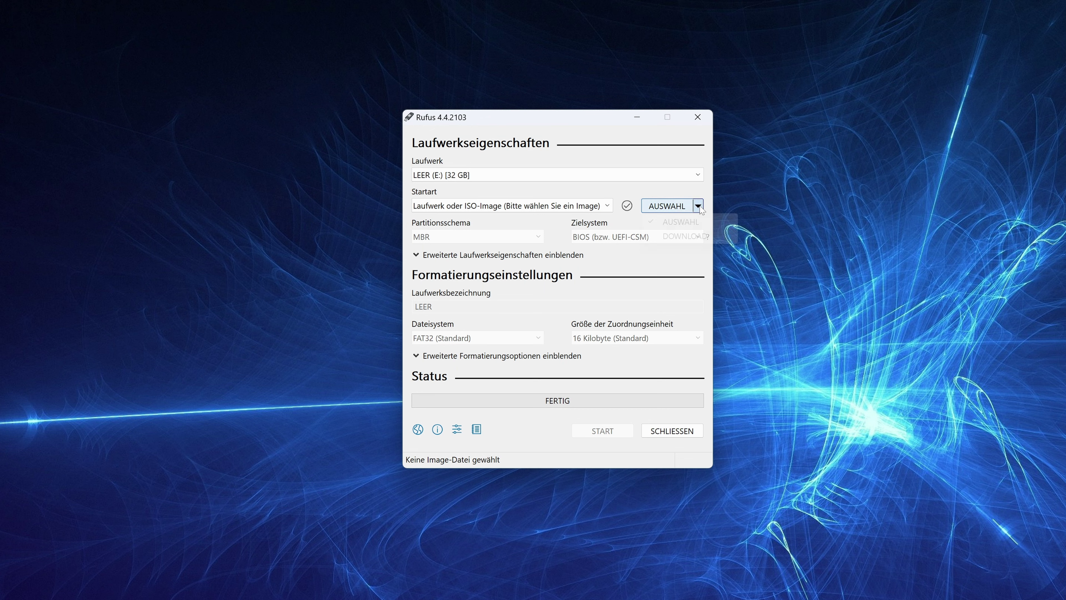
left_click(681, 236)
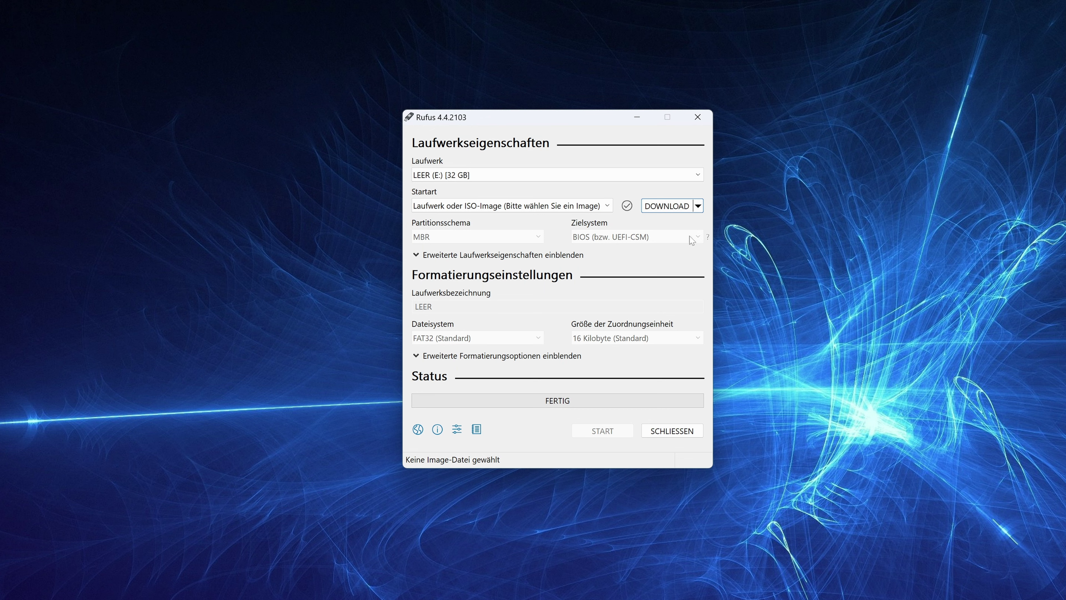
left_click(669, 208)
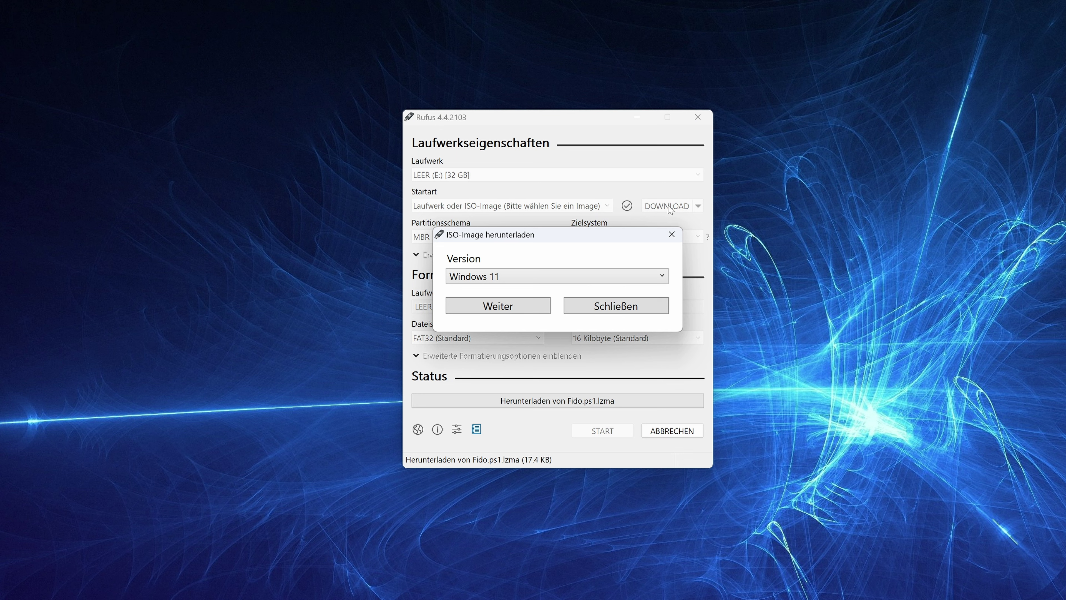
left_click(662, 275)
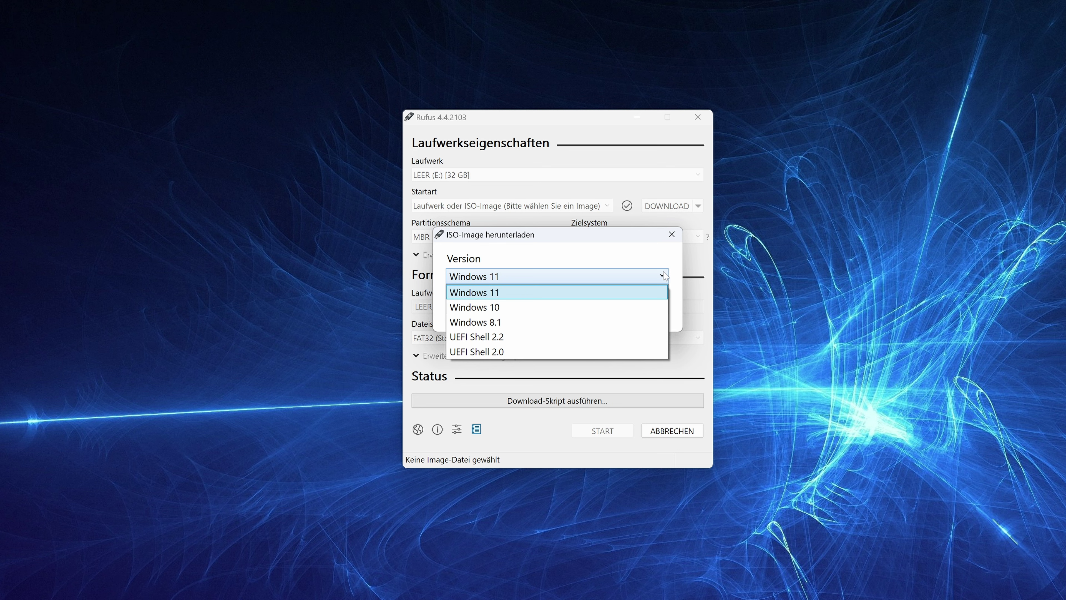
left_click(665, 275)
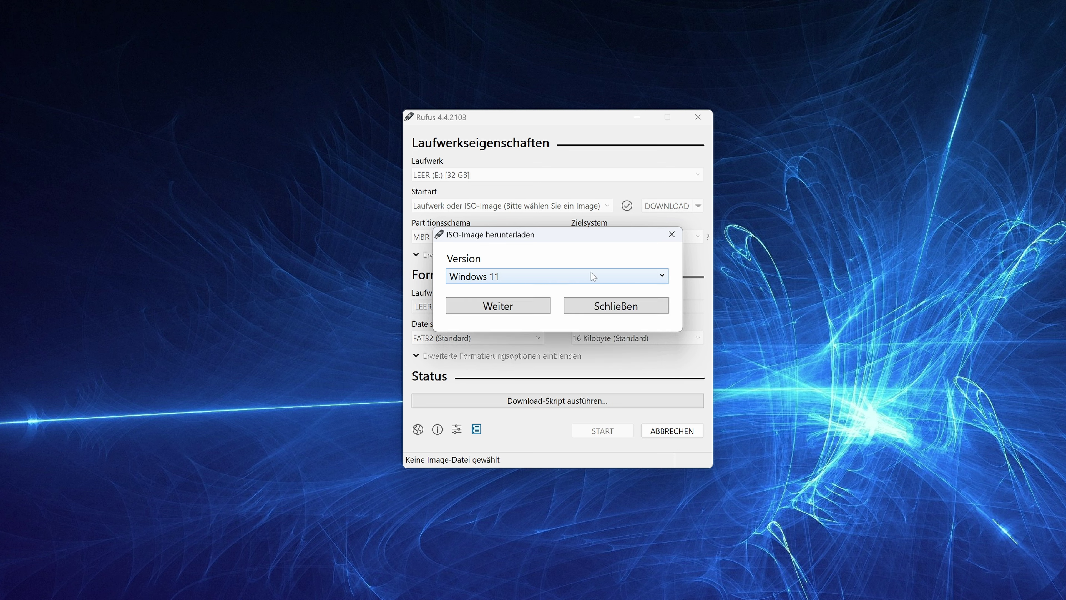
left_click(490, 309)
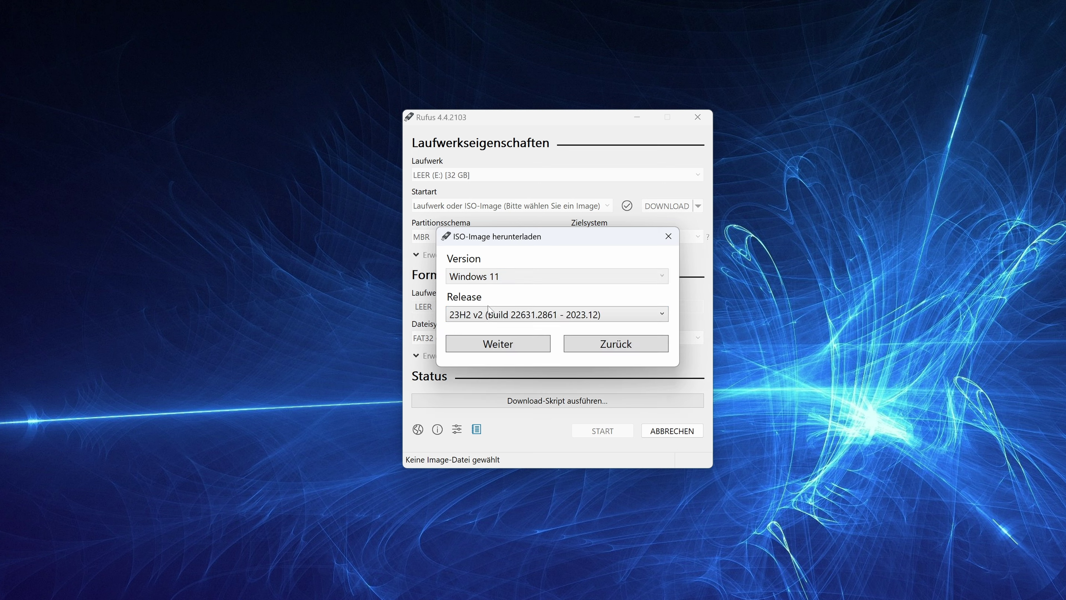
Choose release 23H2 v2 (Build 22631.2861 - 2023.12) and edition Windows 11 Home/Pro/Edu for the ISO download.
left_click(662, 317)
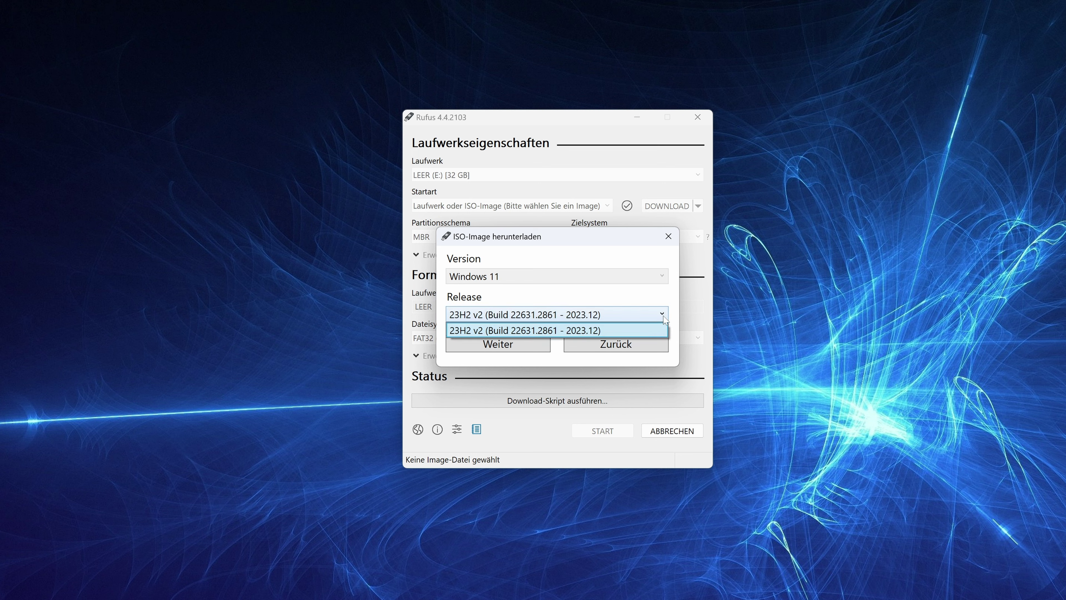
left_click(663, 316)
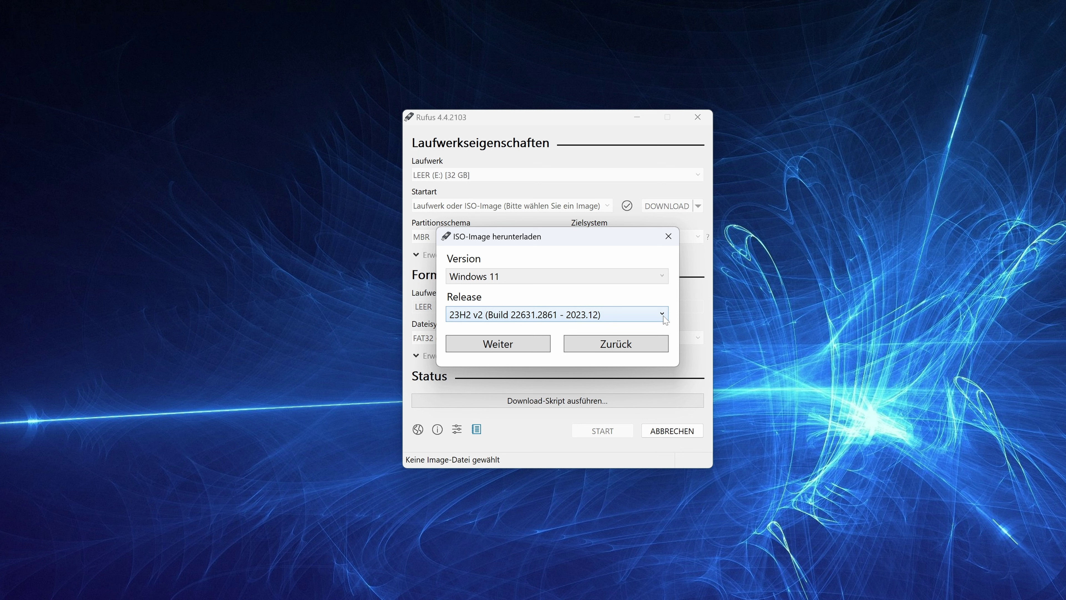
left_click(507, 343)
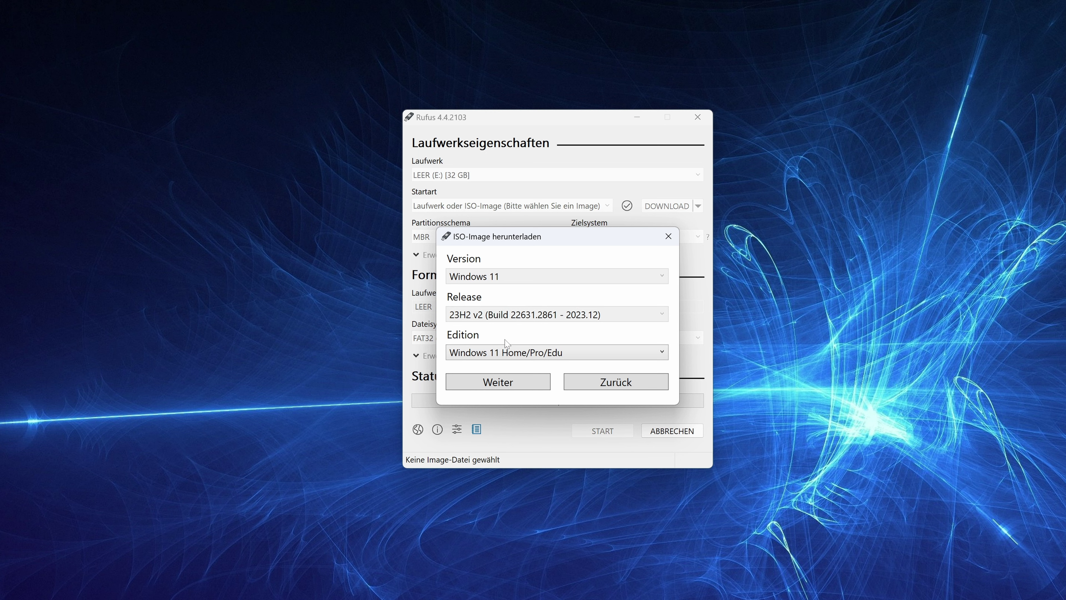
left_click(662, 354)
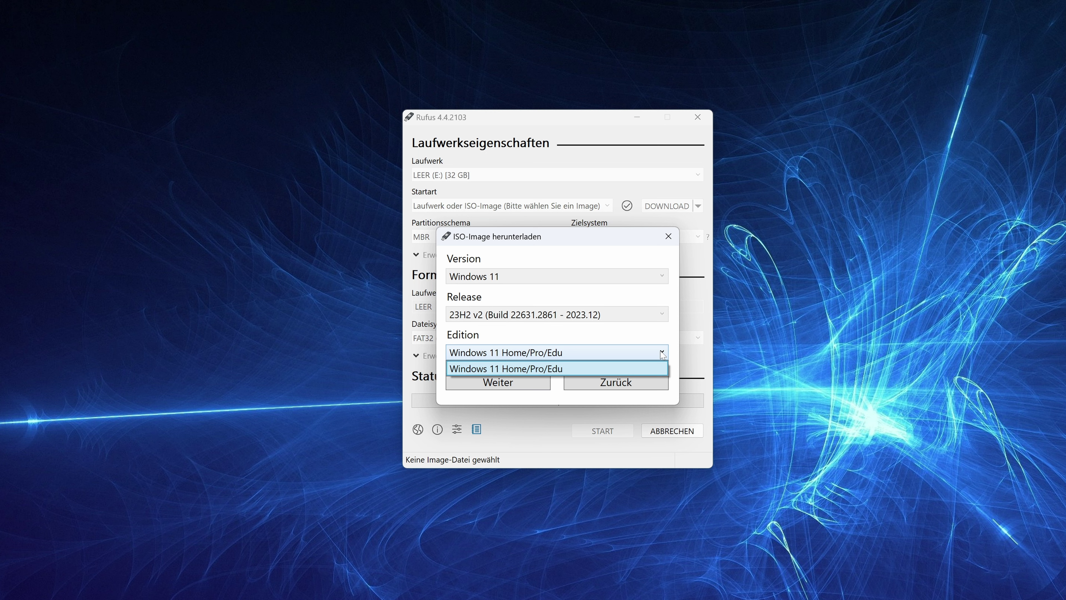
left_click(662, 354)
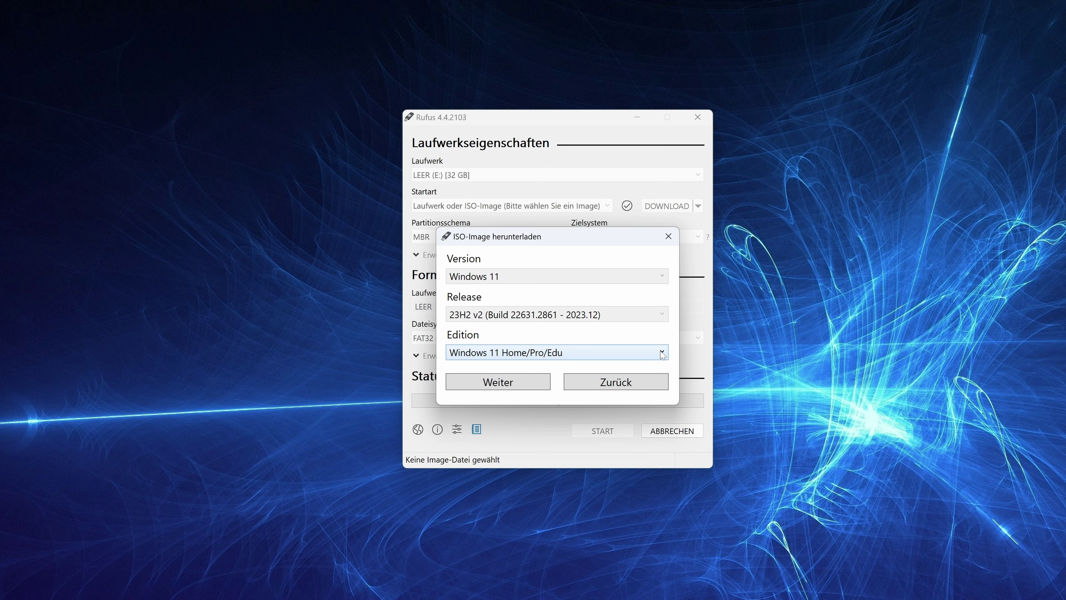
left_click(503, 387)
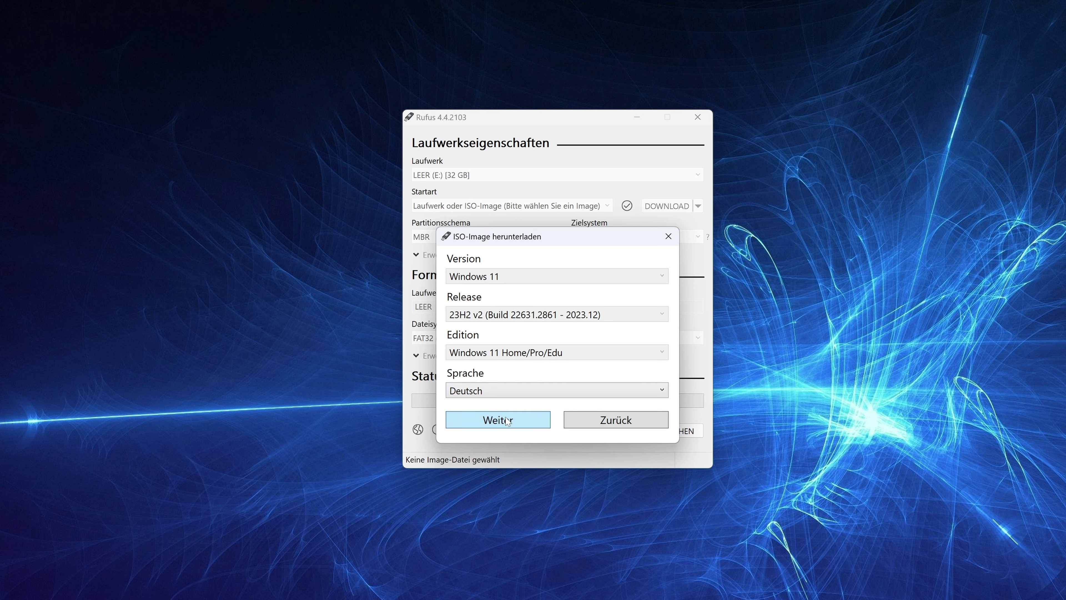
Choose Deutsch and x64, and download the ISO to the Downloads folder as Win11_23H2_German_x64v2.
left_click(502, 426)
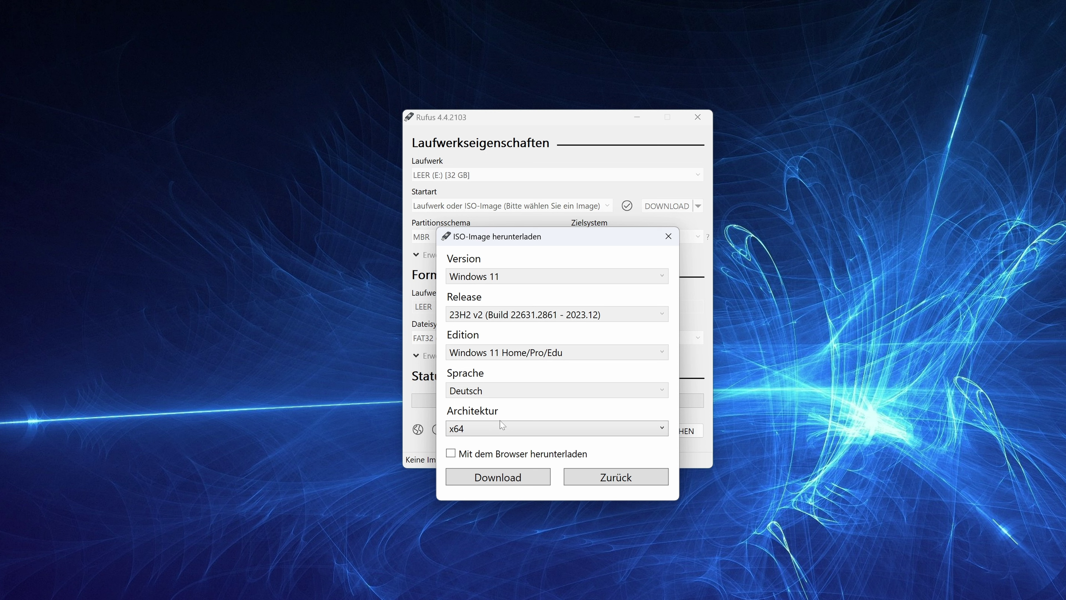
left_click(661, 429)
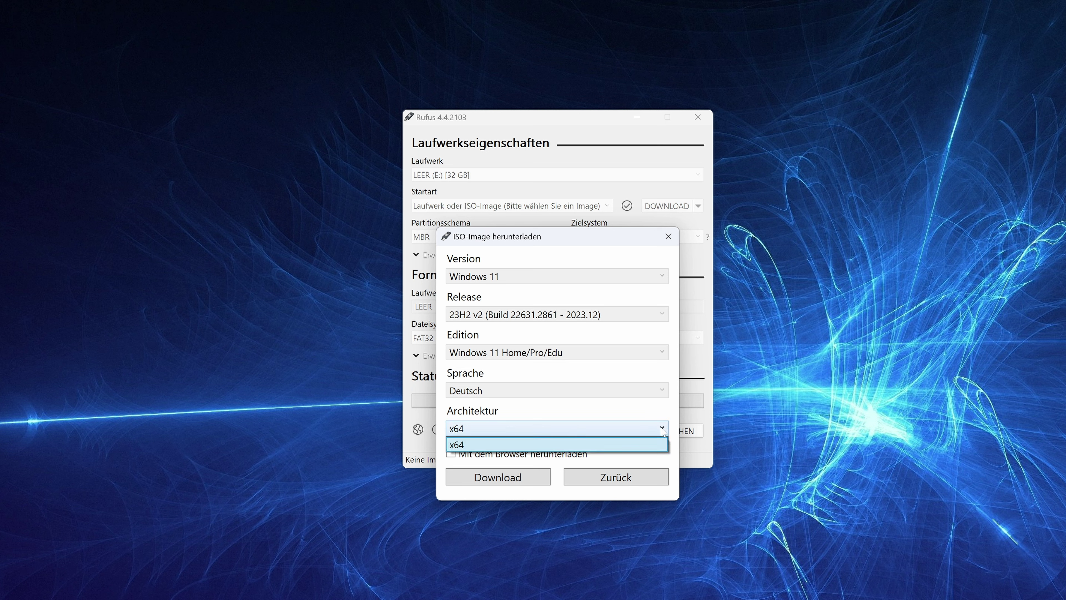
left_click(663, 430)
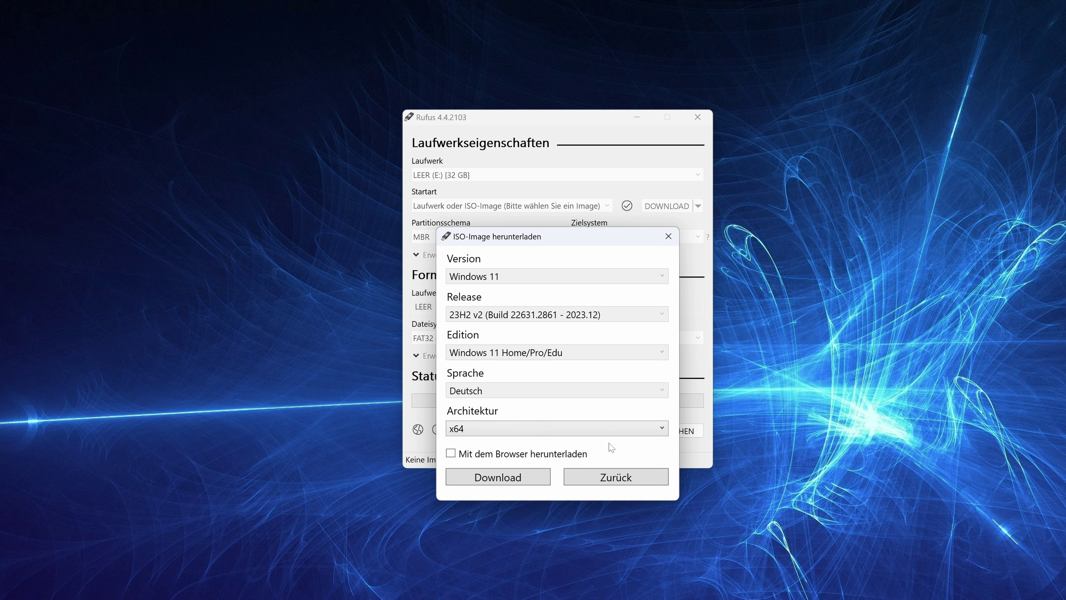
left_click(516, 480)
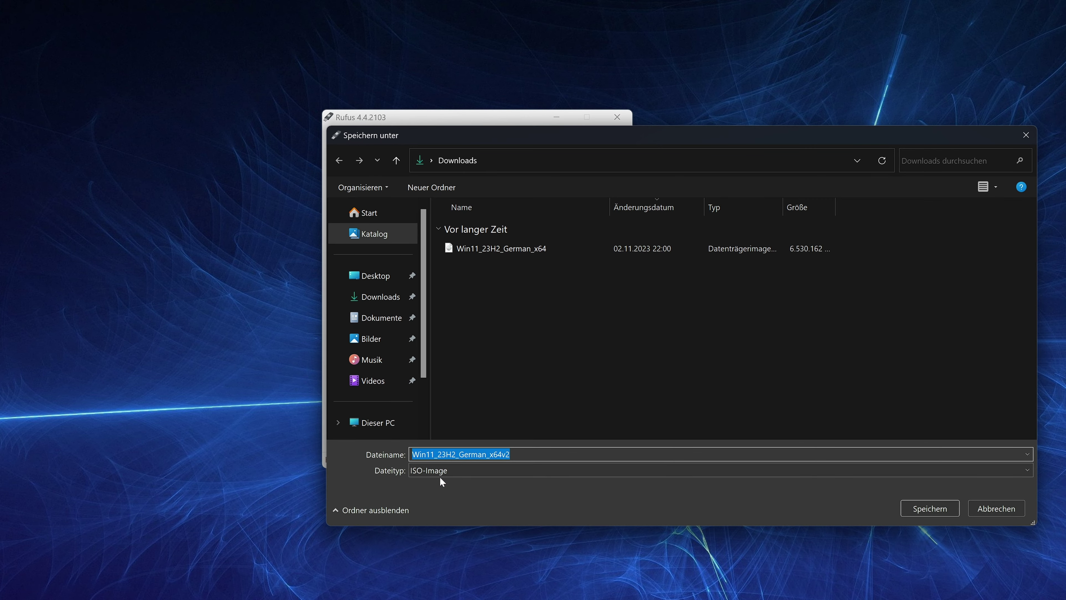
left_click(923, 507)
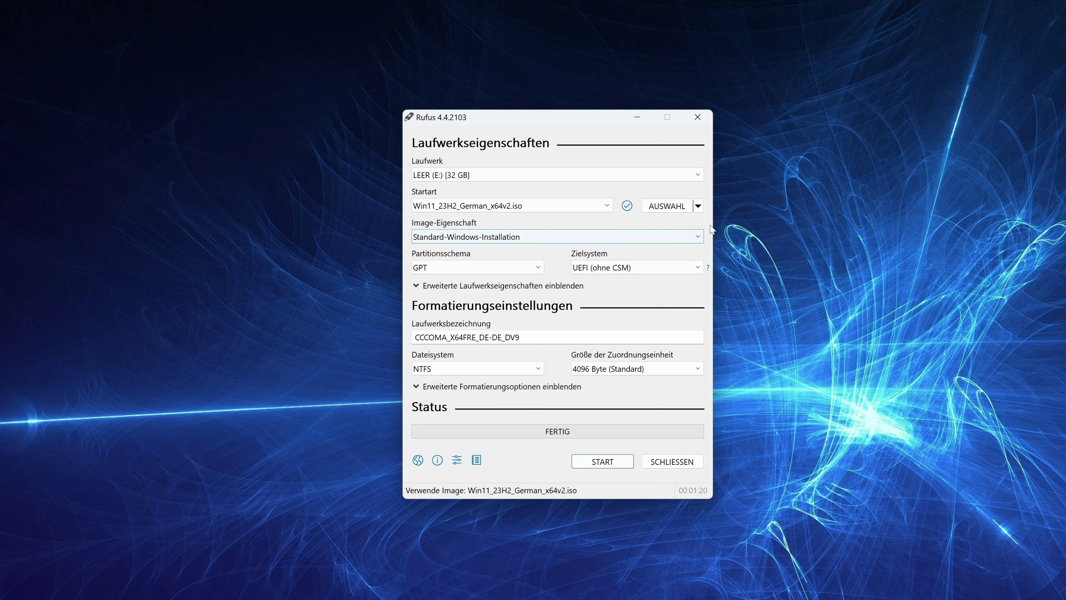
Review the image property and partition scheme options, keeping Standard-Windows-Installation and GPT.
left_click(698, 237)
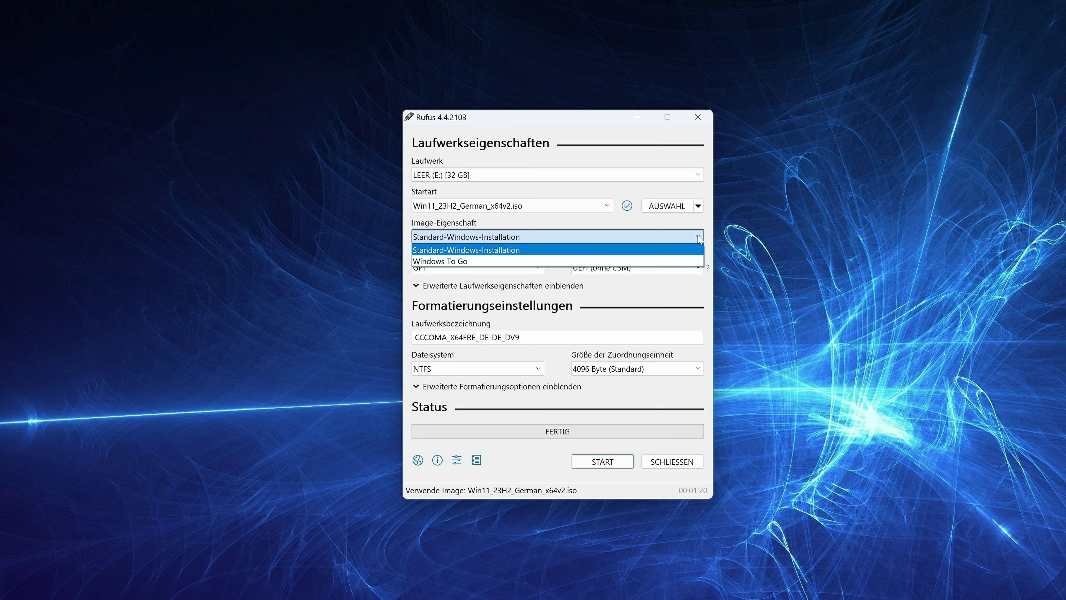
left_click(698, 239)
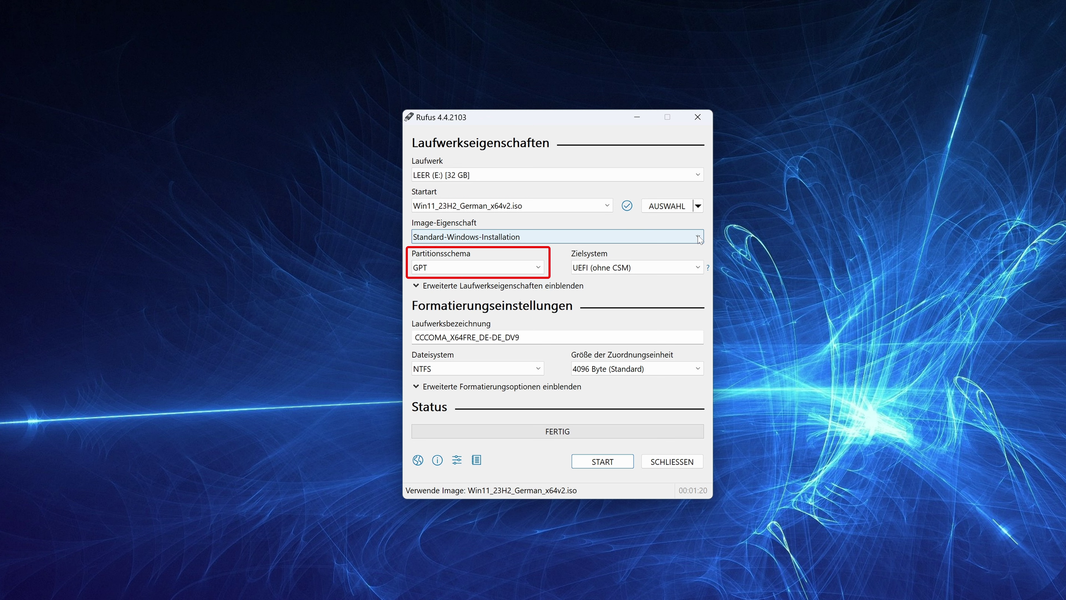
left_click(538, 268)
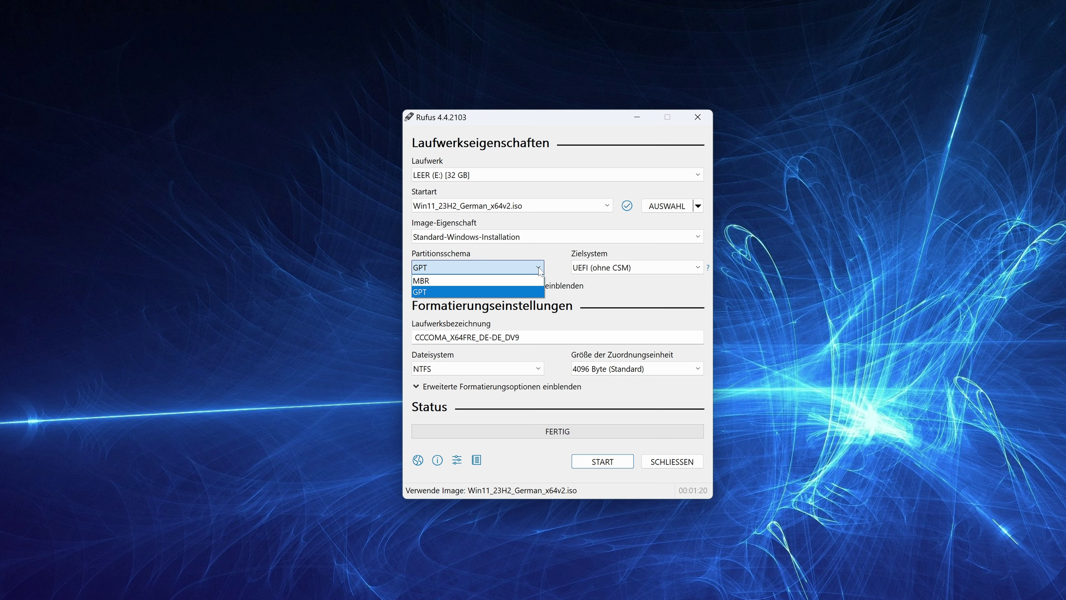
left_click(540, 271)
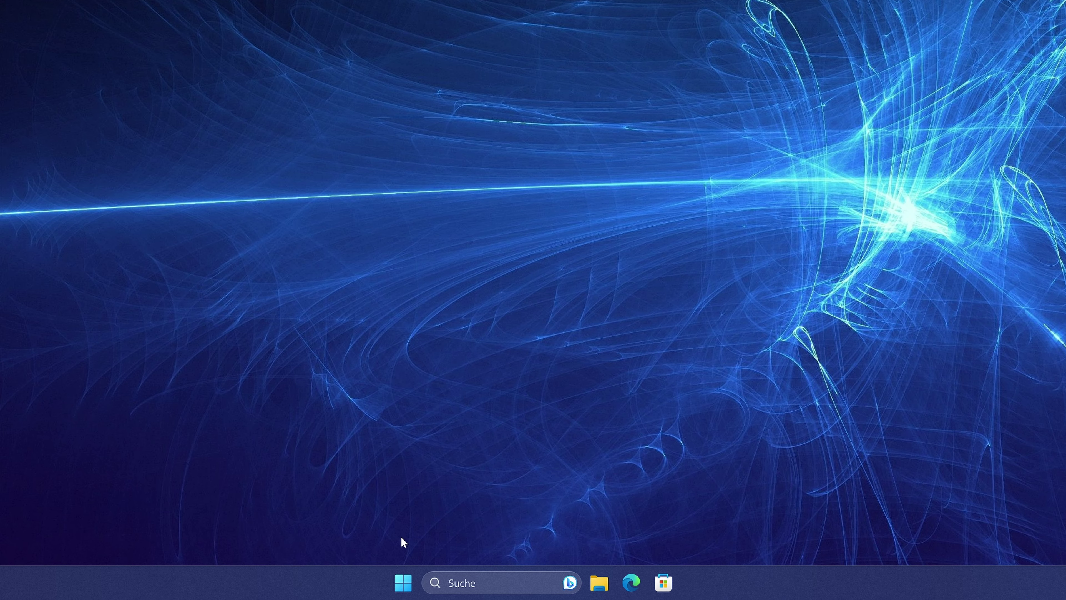
Search Windows for "systemin" and open Systeminformationen to check the PC's BIOS mode.
left_click(402, 583)
type("system")
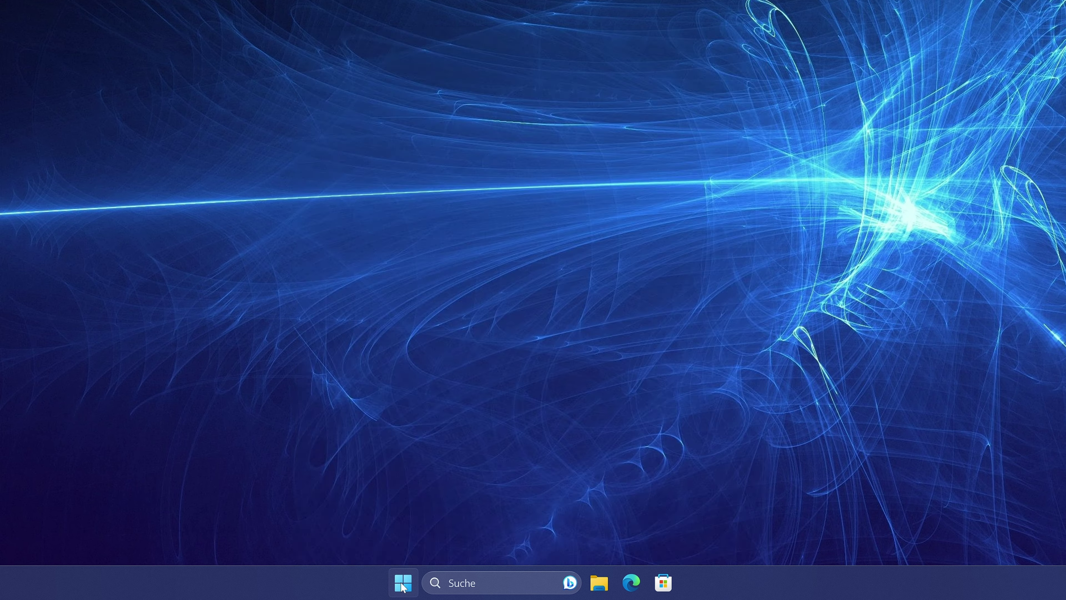
type("in")
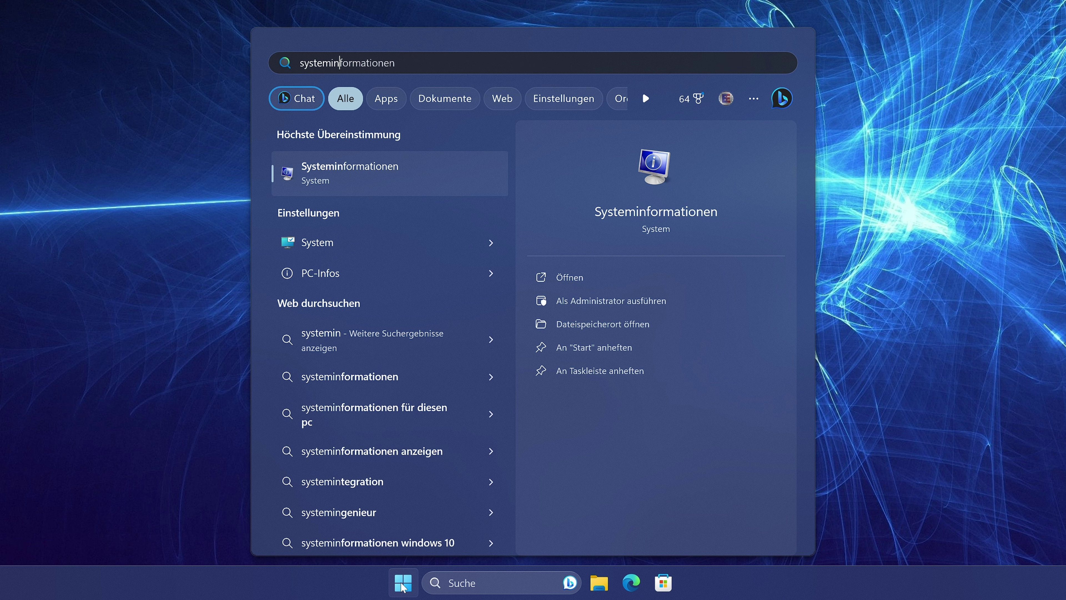
left_click(570, 278)
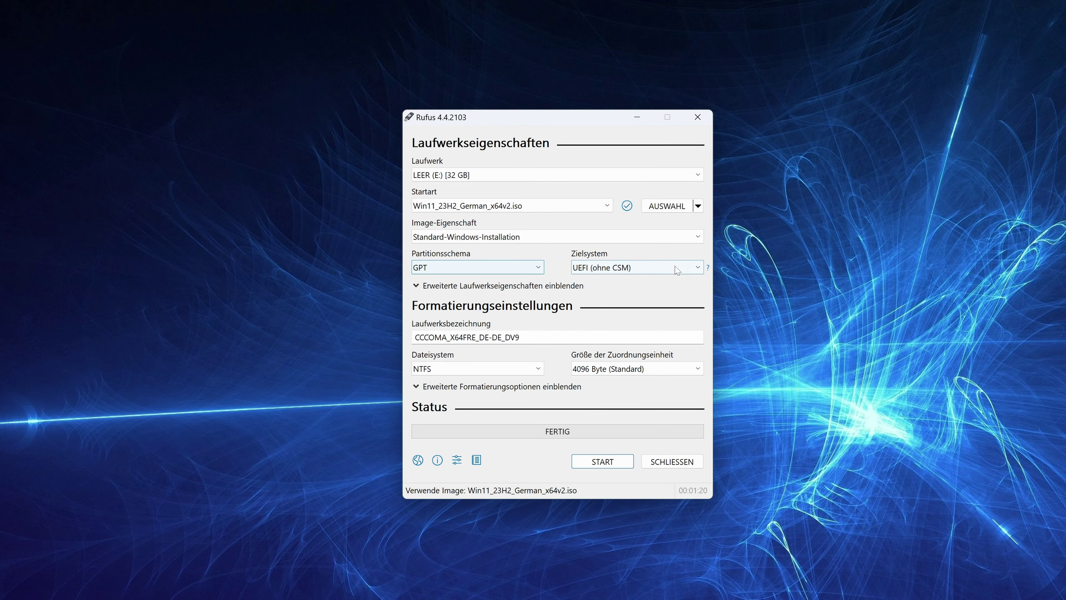
Check the target system options, keeping UEFI (ohne CSM), and set the volume label to WINDOWS11.
left_click(699, 271)
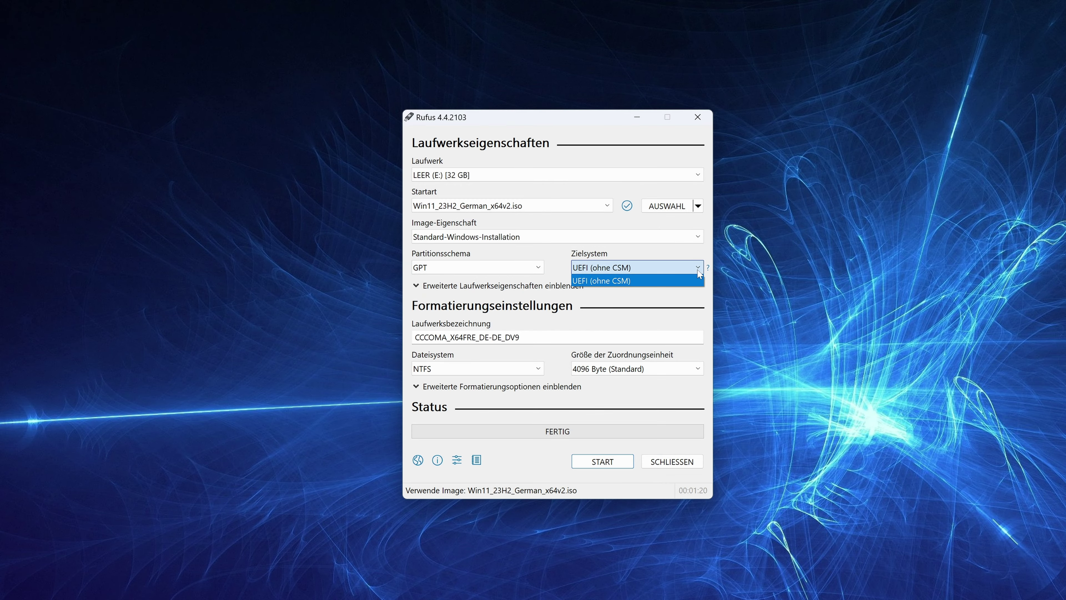
left_click(698, 271)
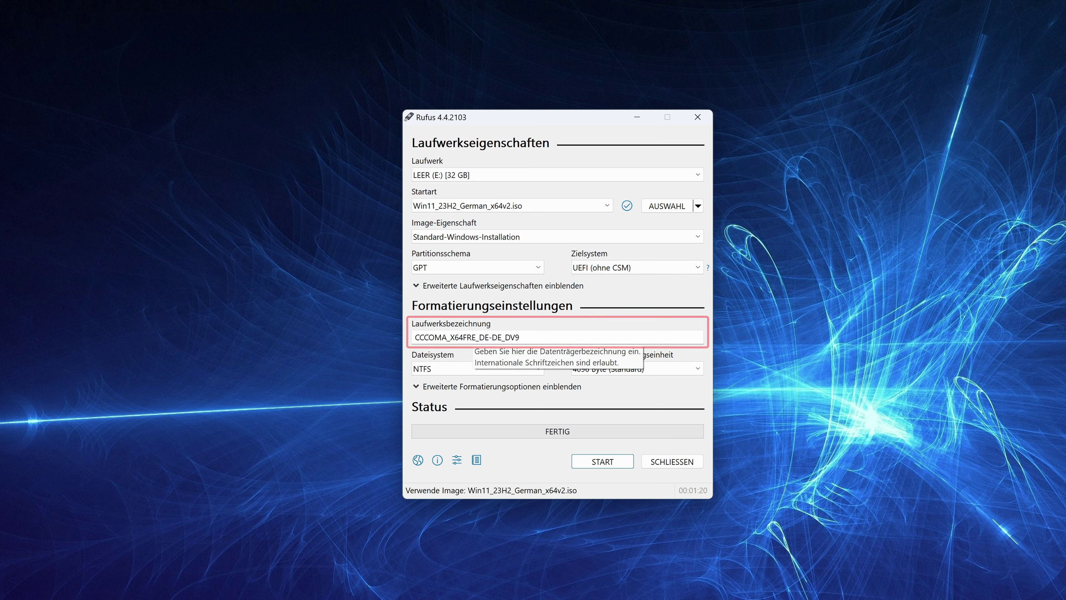
double_click(472, 333)
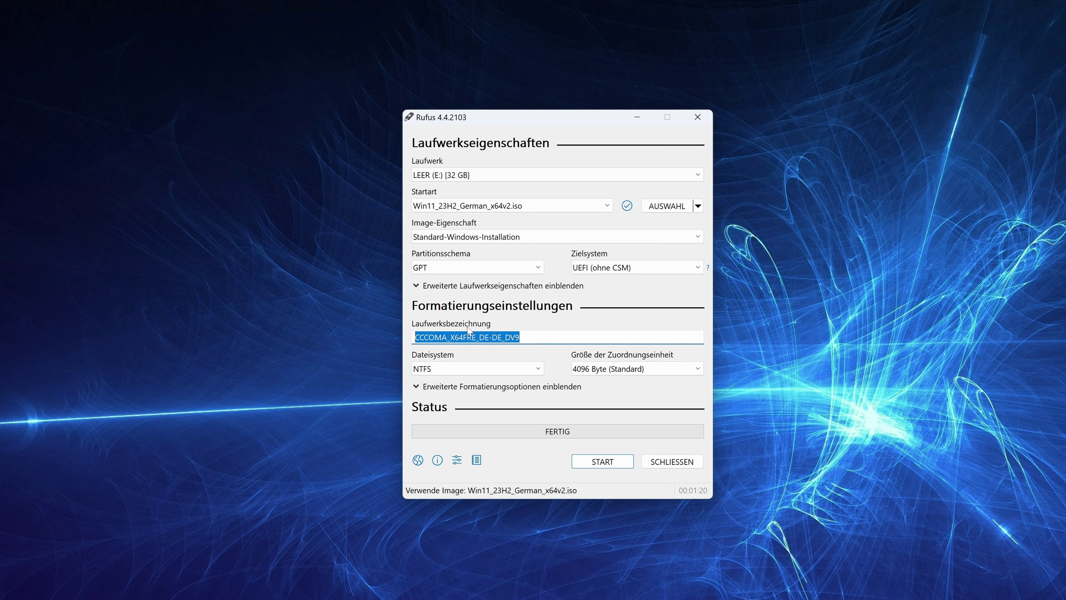
type("WINDOWS11")
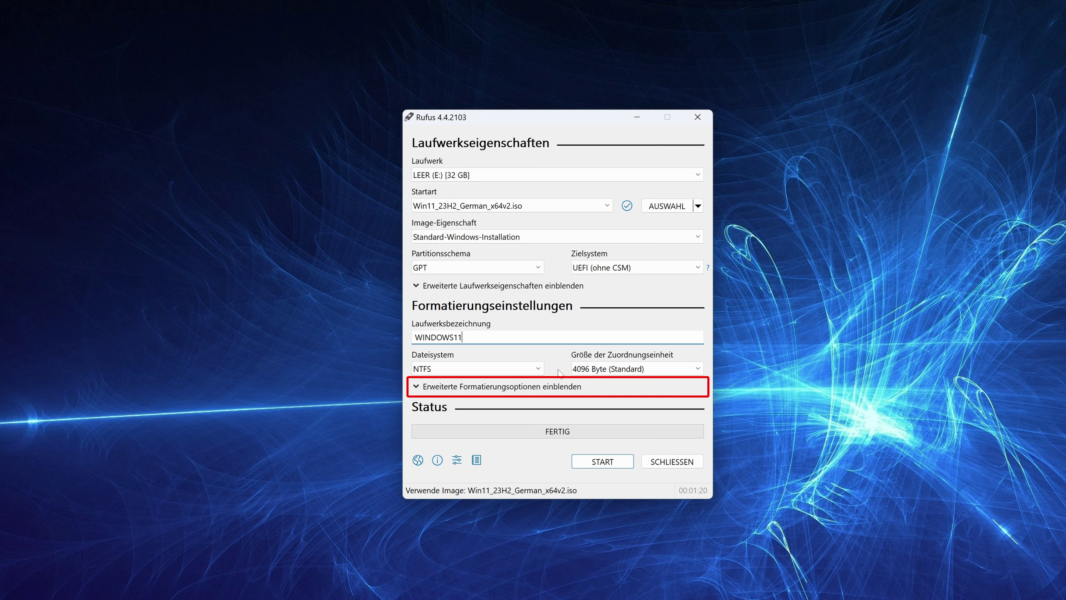
Review the advanced formatting options without changing them, and start the creation of the USB stick.
left_click(416, 387)
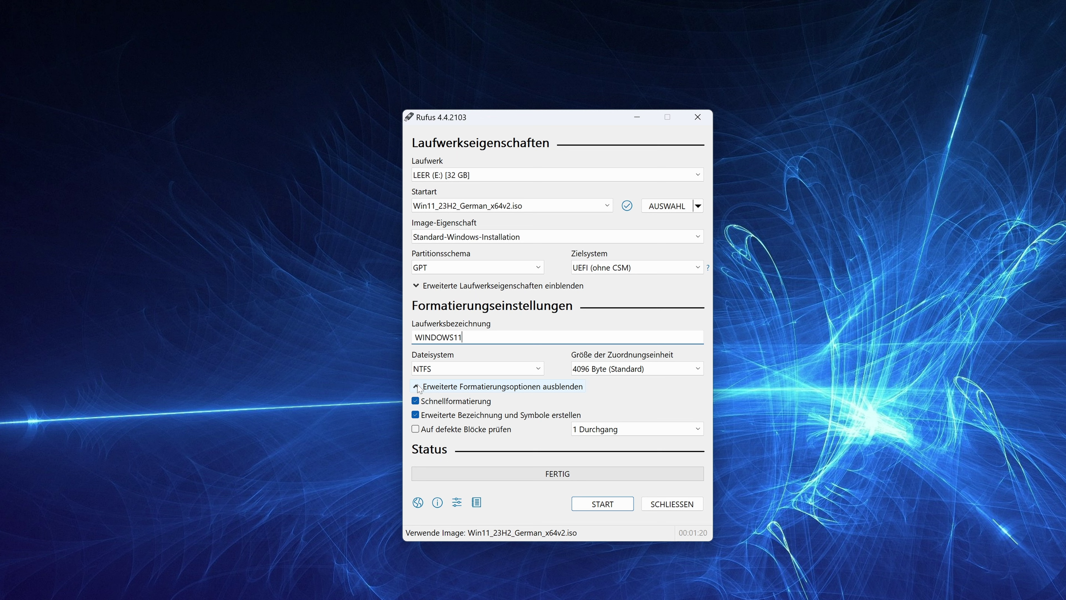
left_click(418, 388)
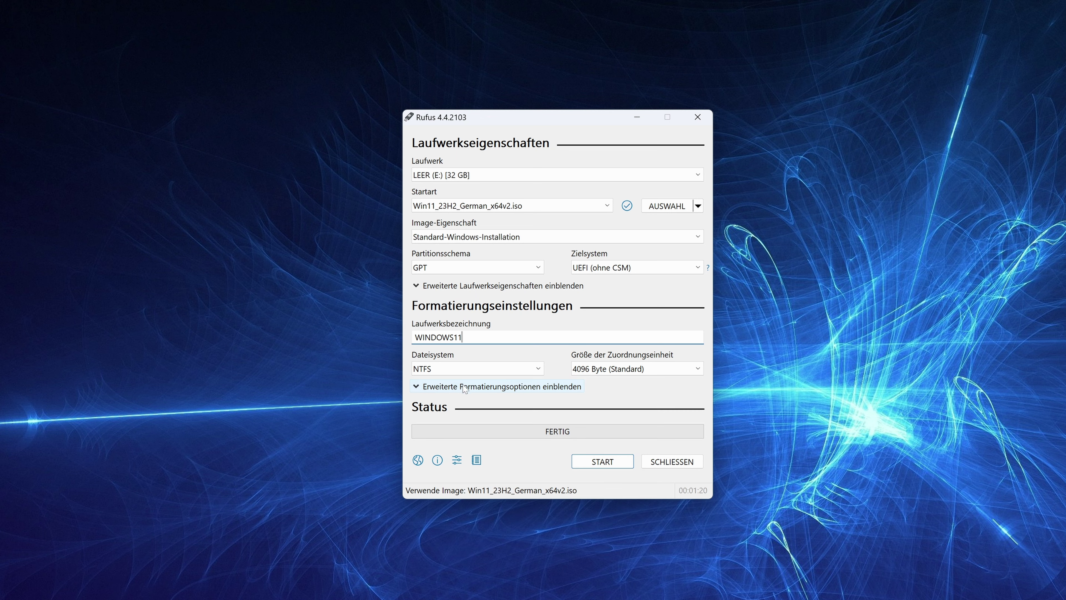
left_click(602, 461)
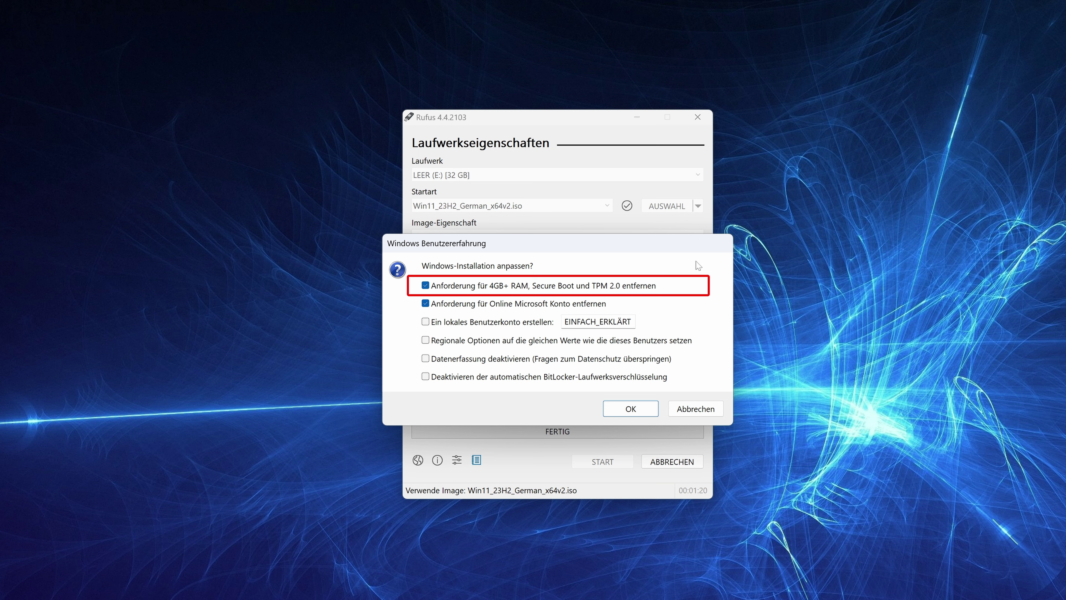
Keep the RAM, Secure Boot and TPM requirement removed, disable data collection and automatic BitLocker encryption, and confirm erasing the drive.
left_click(425, 286)
left_click(424, 286)
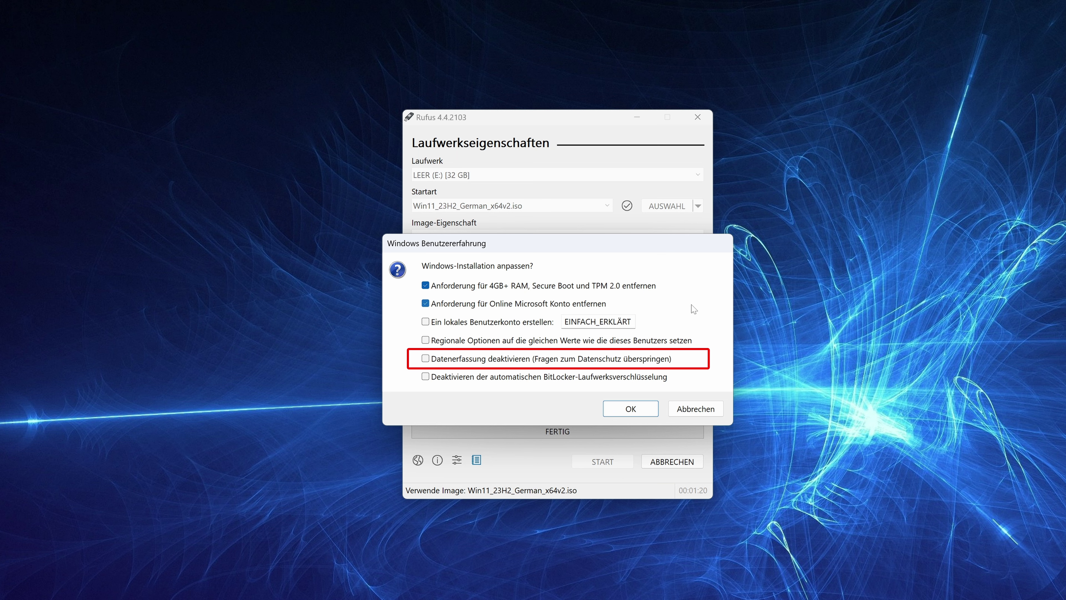
left_click(425, 360)
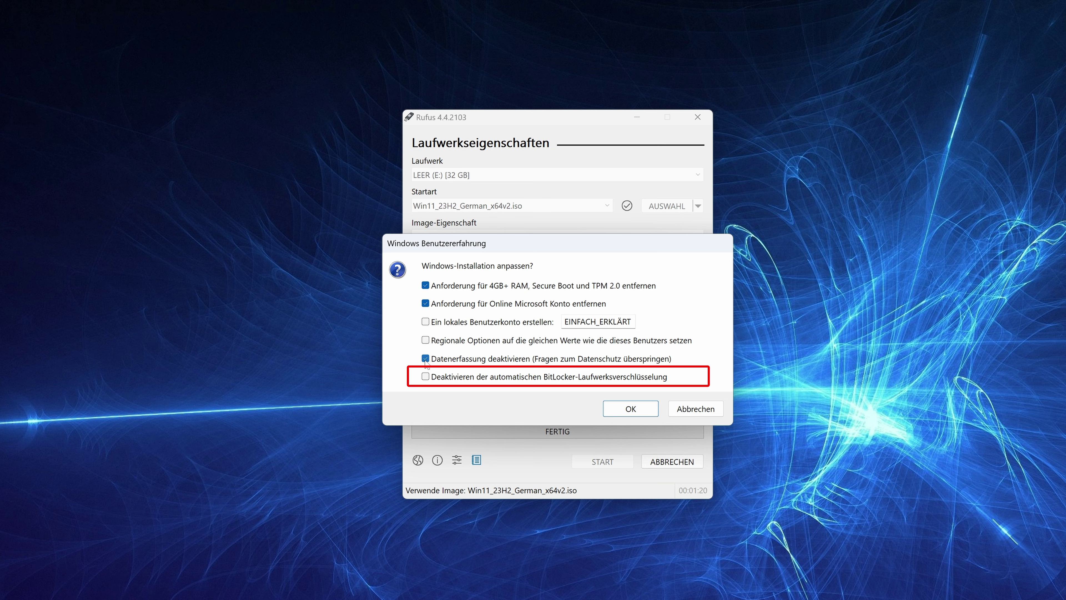
left_click(425, 377)
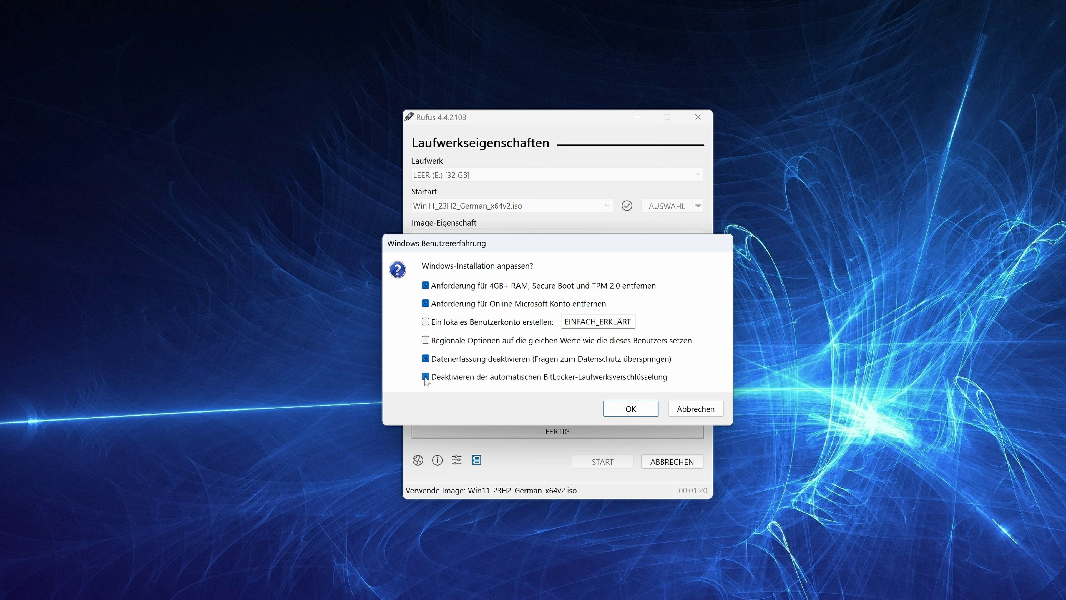
left_click(619, 410)
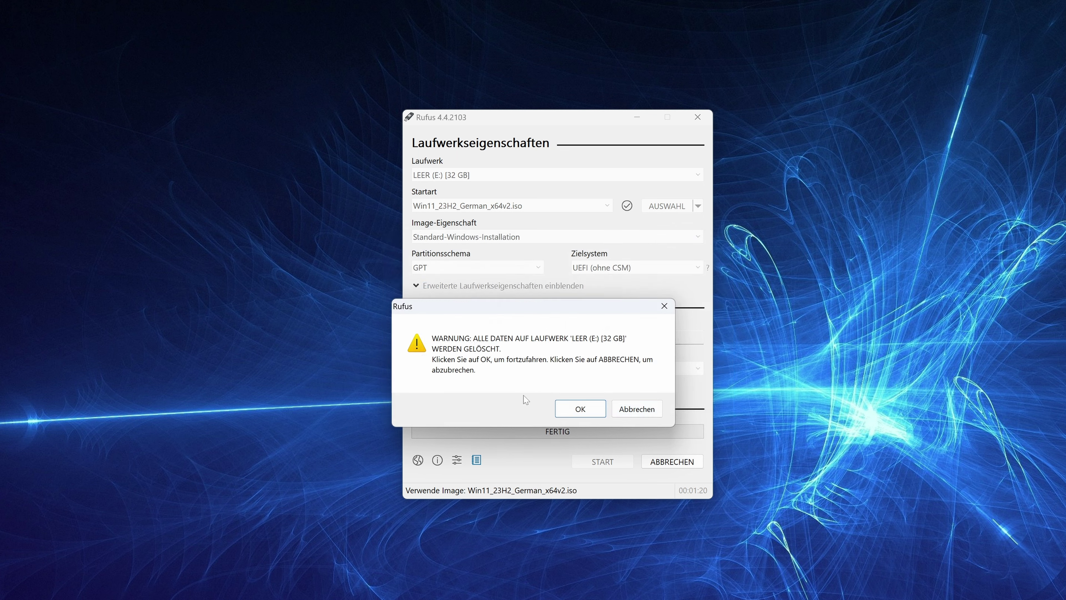
left_click(586, 414)
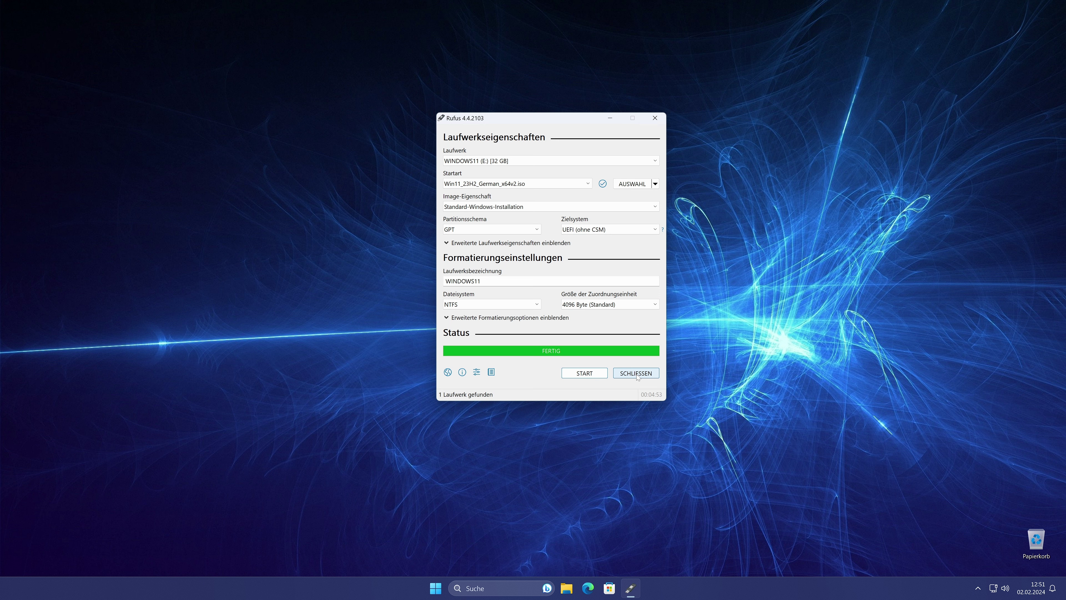
Close Rufus and open the WINDOWS11 (E:) drive in File Explorer.
left_click(636, 374)
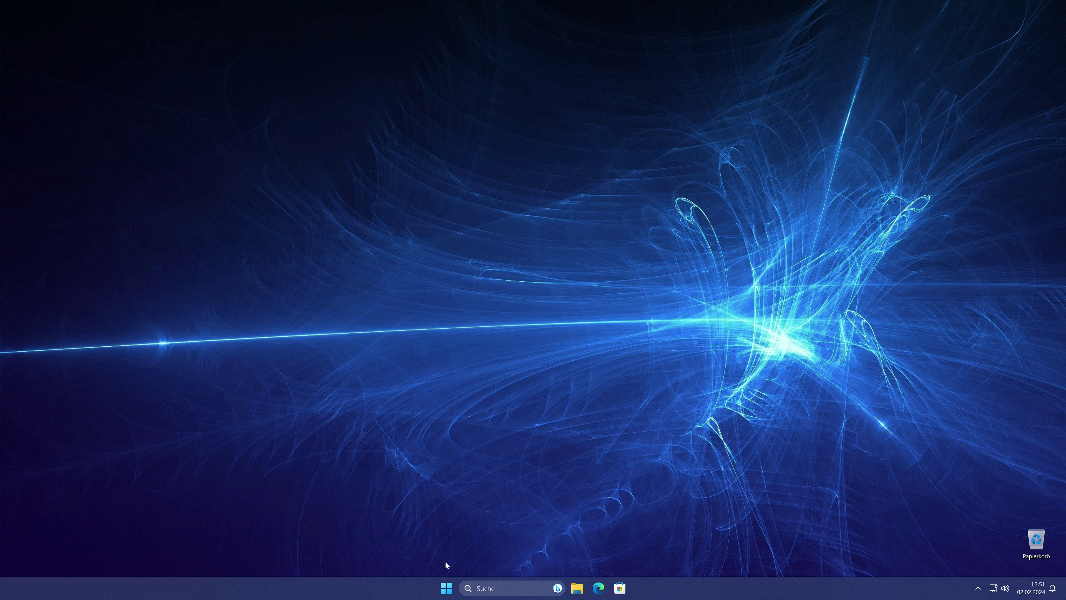
left_click(577, 588)
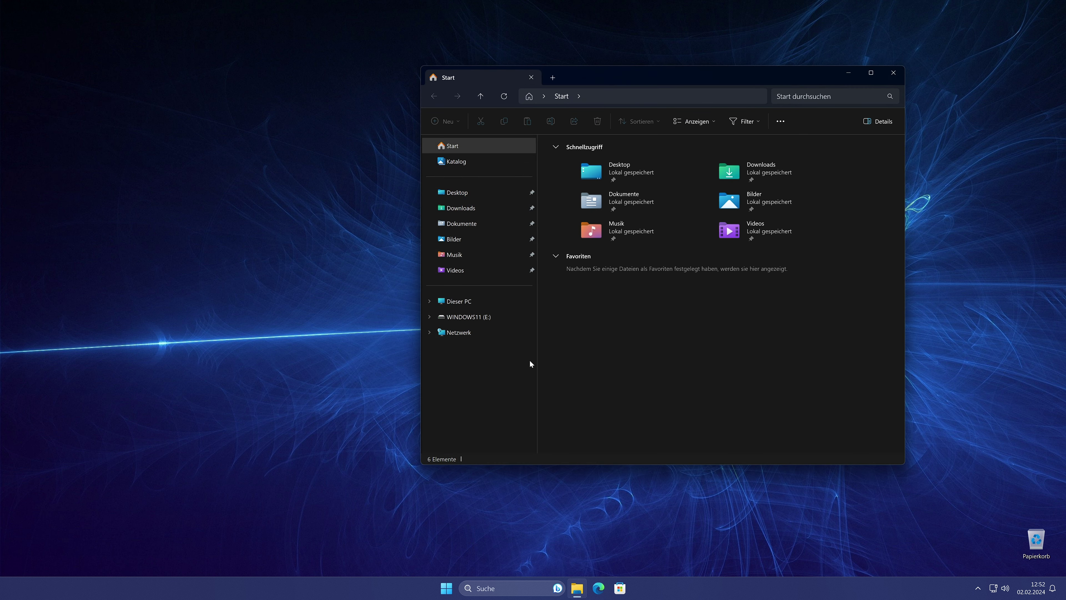
left_click(474, 318)
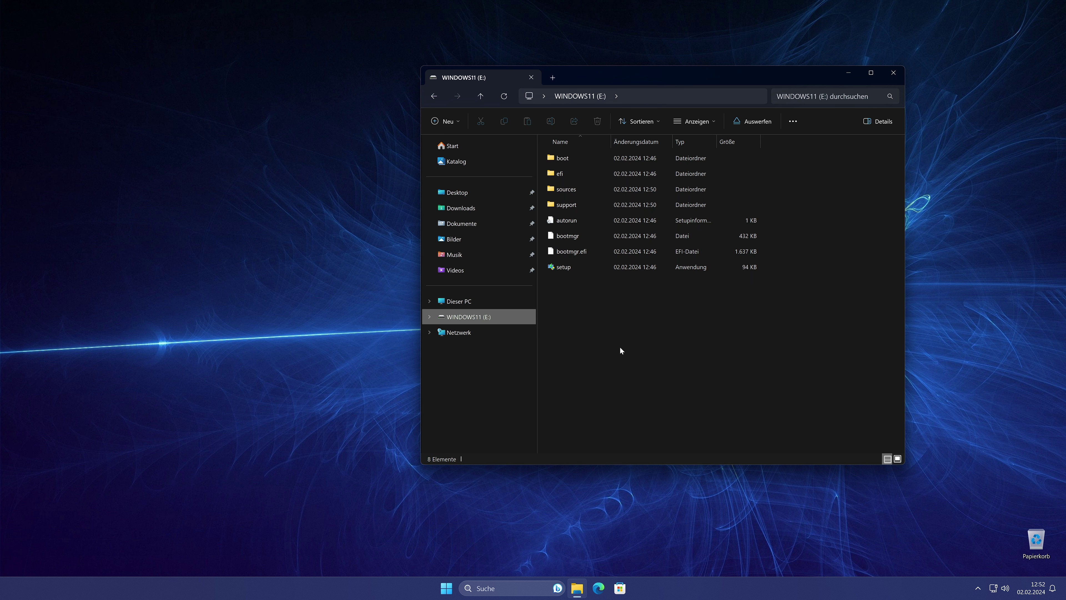
Launch setup from the USB stick with administrator permission, close the Explorer window, and continue past the first Windows 11 Setup page.
right_click(565, 267)
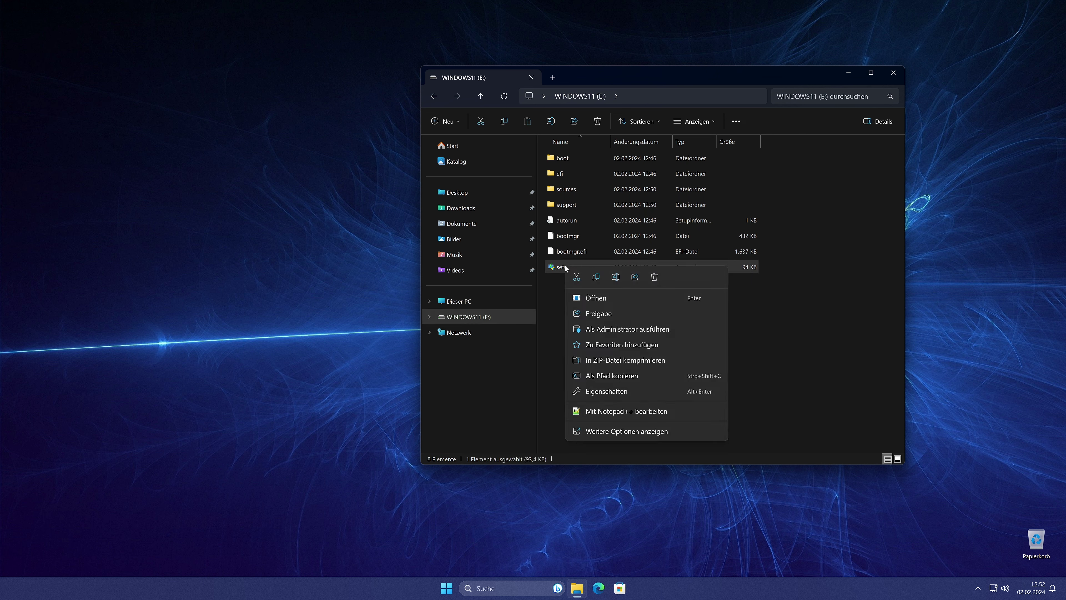
left_click(594, 299)
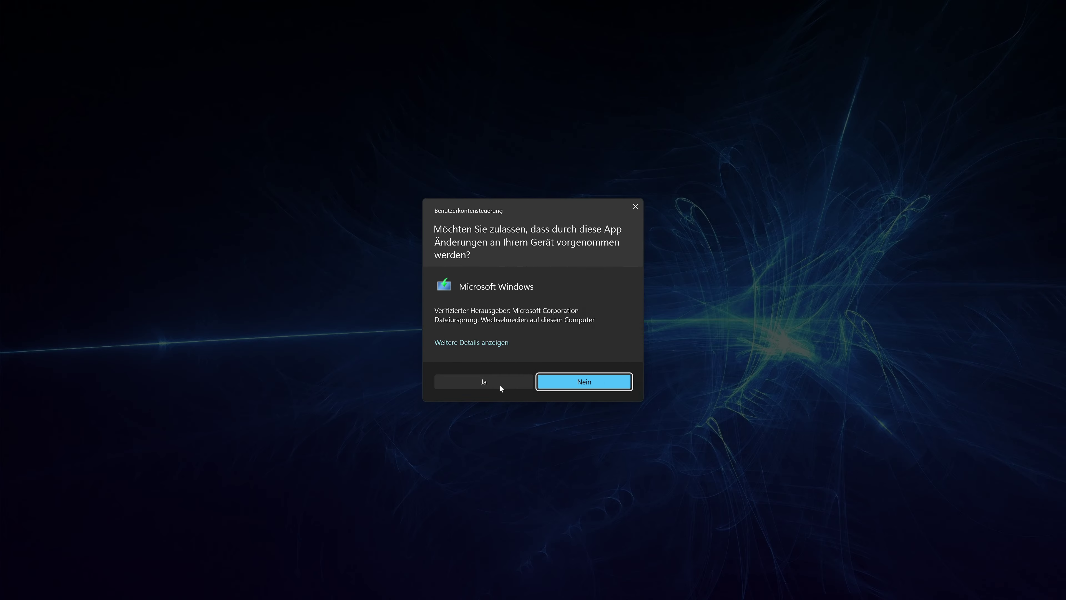
left_click(498, 383)
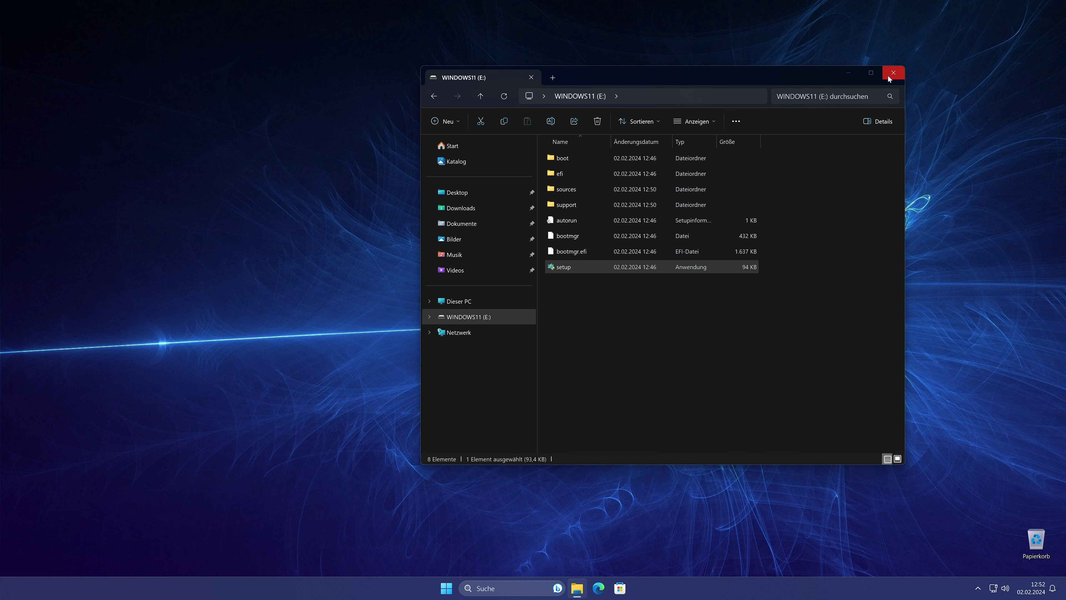
left_click(890, 74)
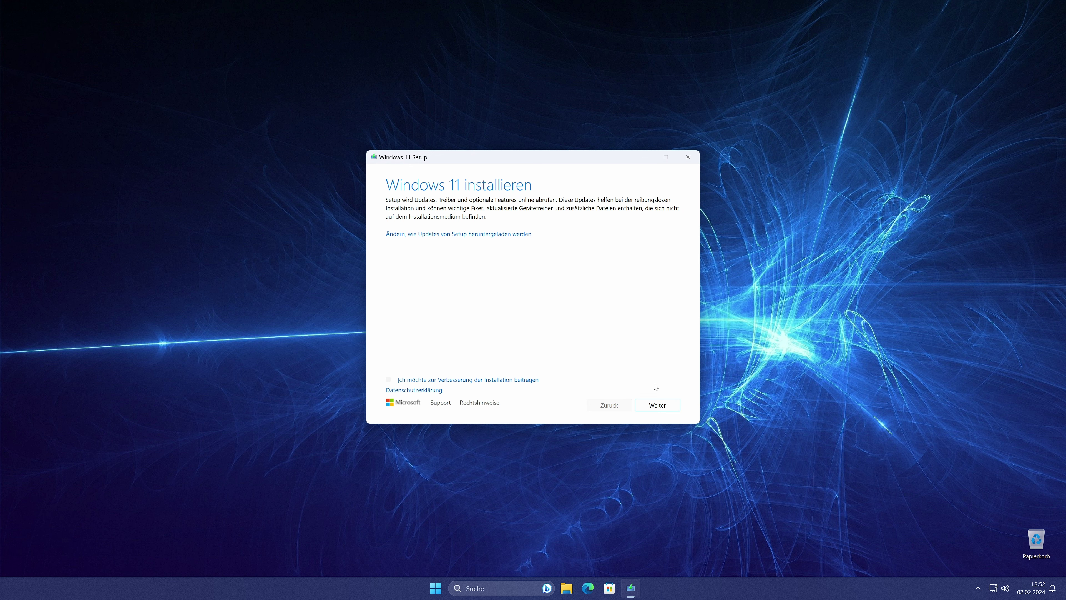
left_click(657, 405)
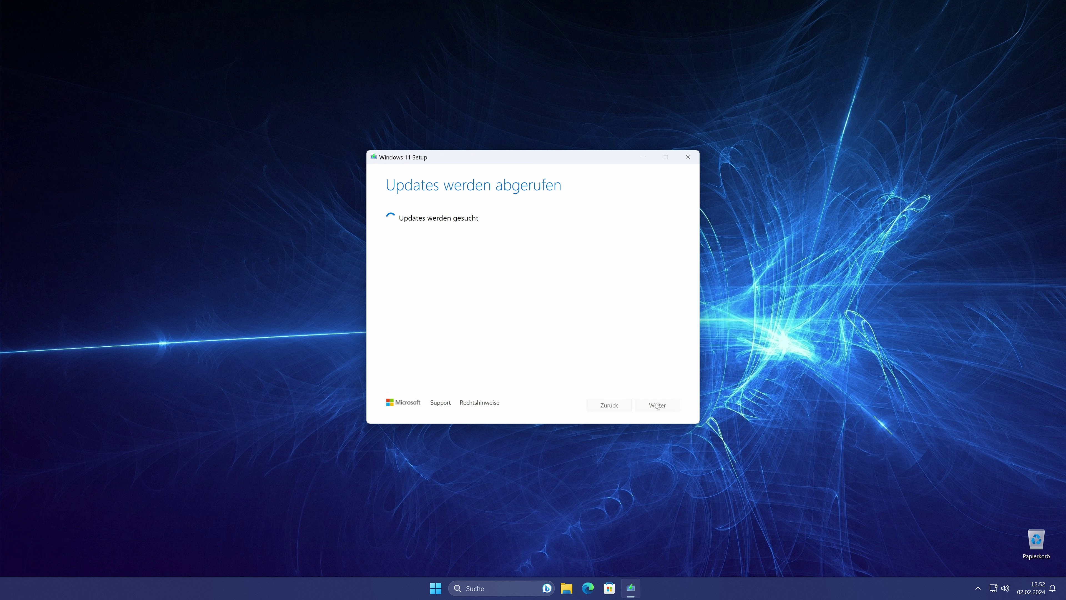